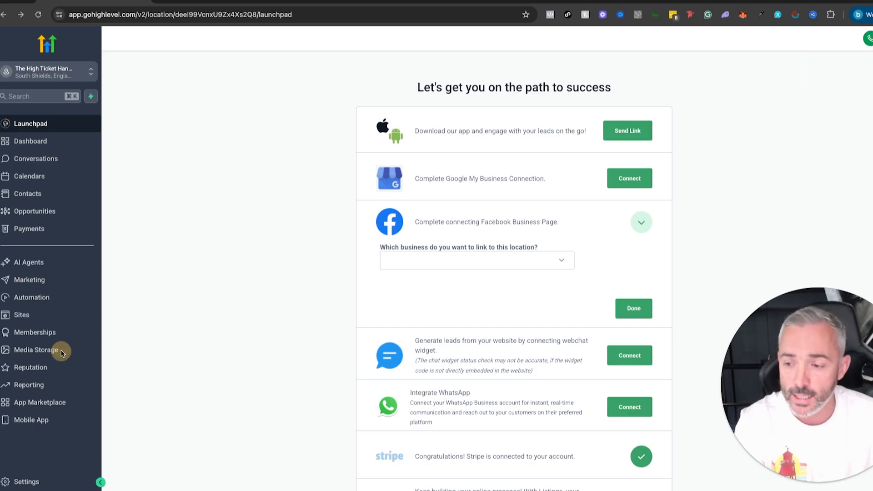
Copy the link of HOOK HEURISTICS WORKBOOK.pdf from the Lead Magnets folder in Media Storage.
left_click(35, 350)
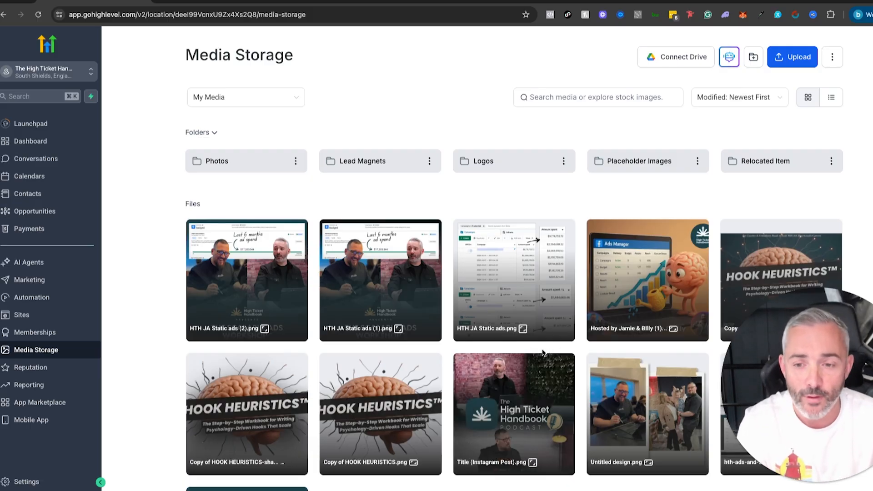
left_click(386, 165)
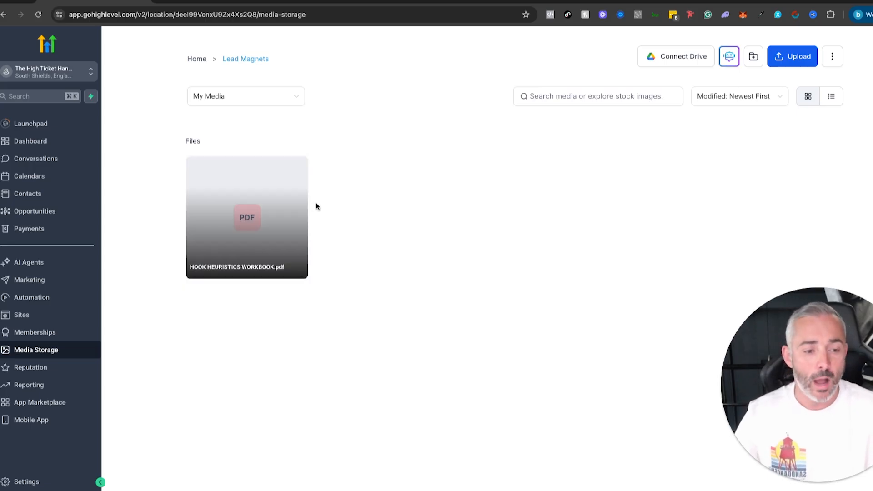
left_click(297, 168)
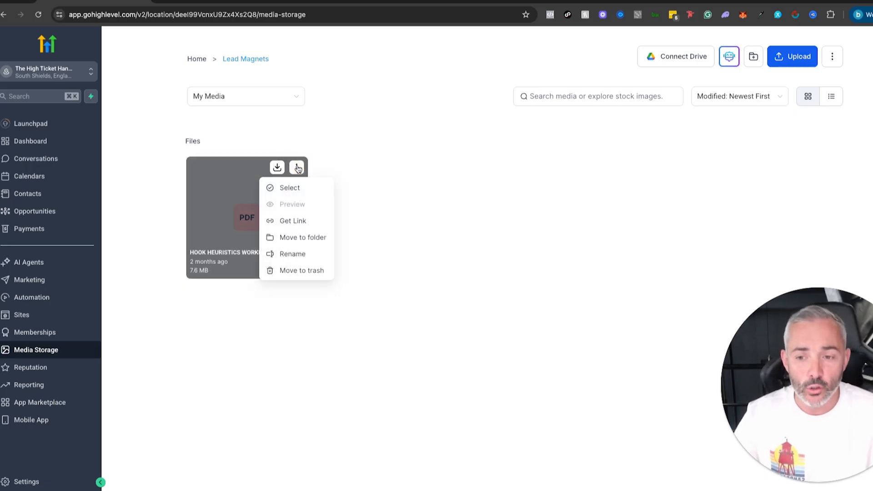
left_click(293, 222)
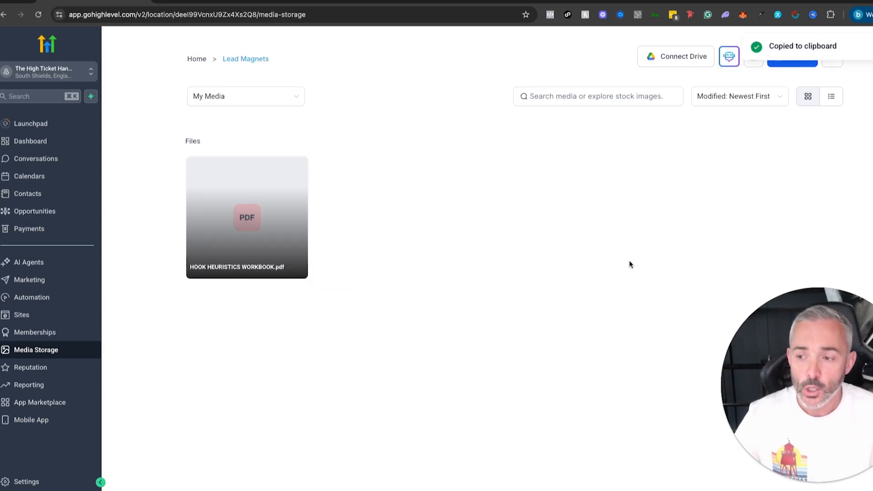
Review the name and link URL of the Hook Heuristics Workbook (New Lead) trigger link, then close its editor.
left_click(28, 279)
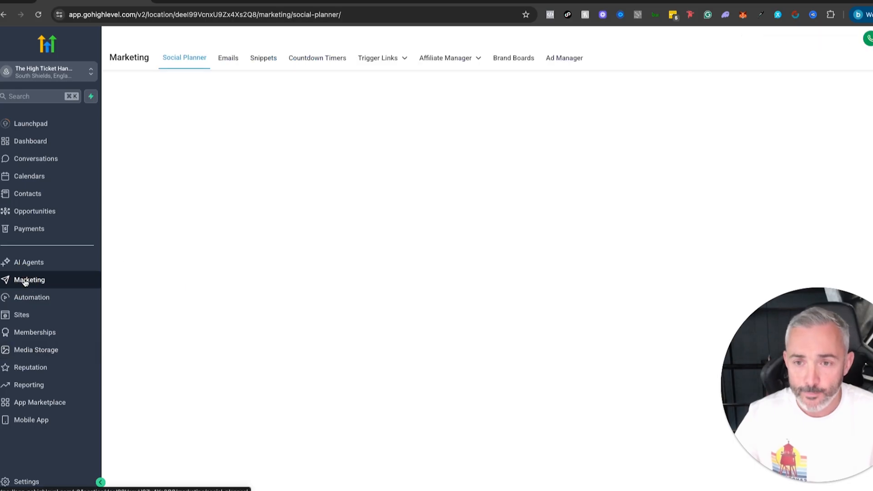
mouse_move(391, 64)
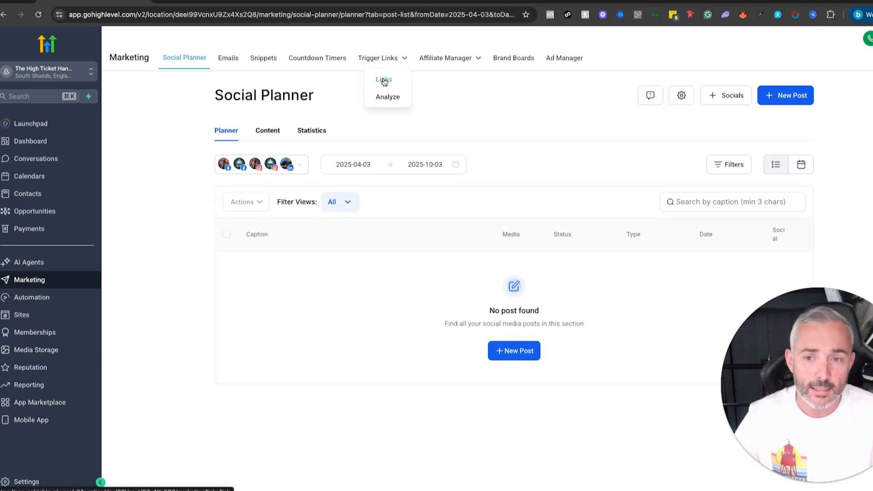
left_click(385, 81)
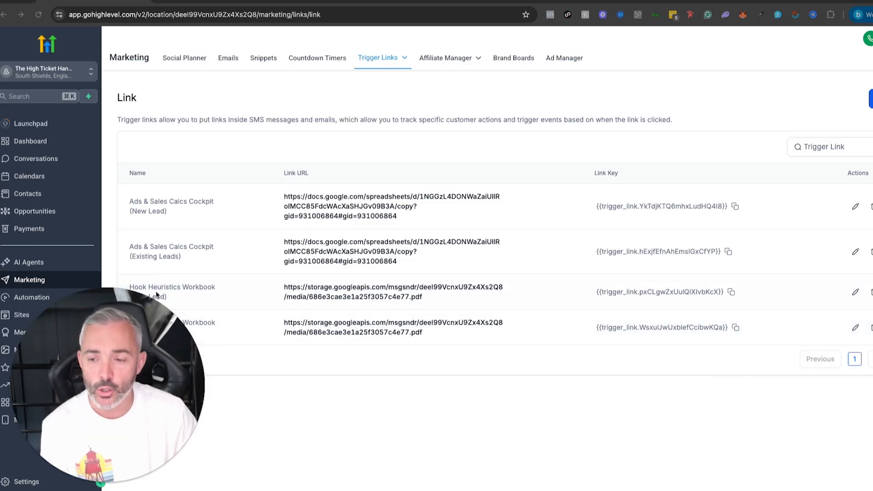
left_click(855, 293)
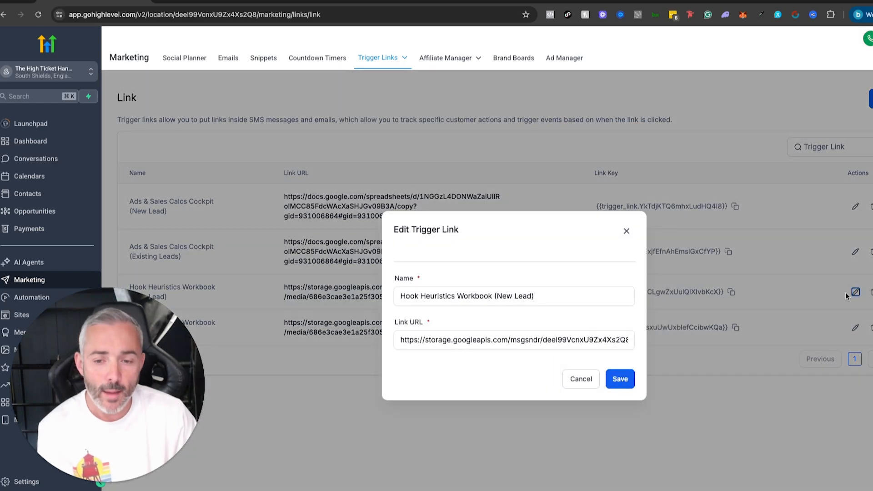
left_click(409, 296)
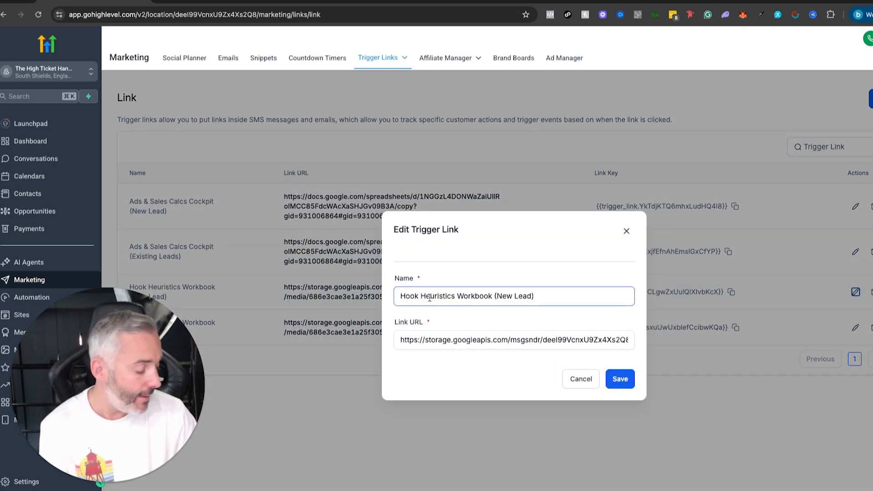
left_click(434, 342)
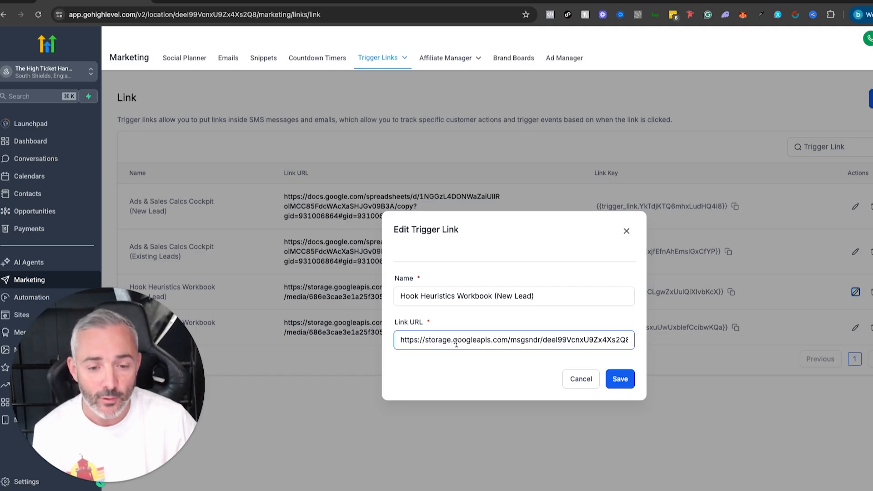
left_click(618, 371)
left_click(628, 231)
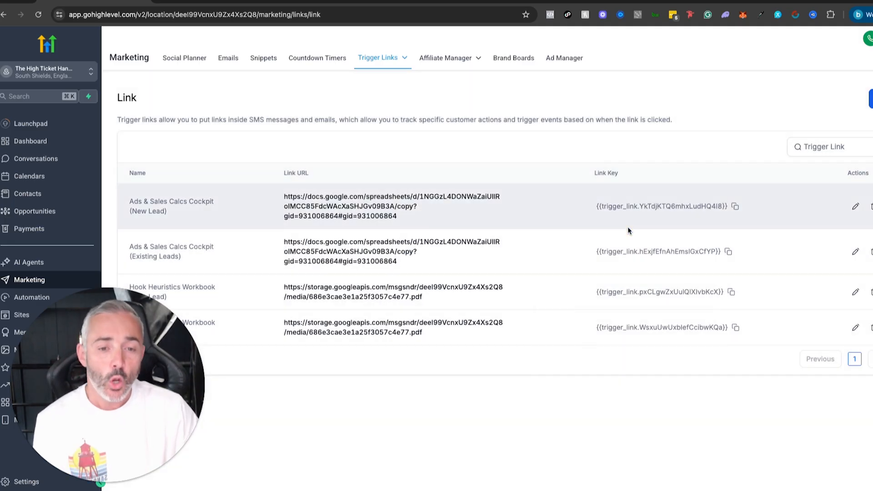
Copy the link key of the Hook Heuristics Workbook (Existing Lead) trigger link.
left_click_drag(590, 171, 617, 170)
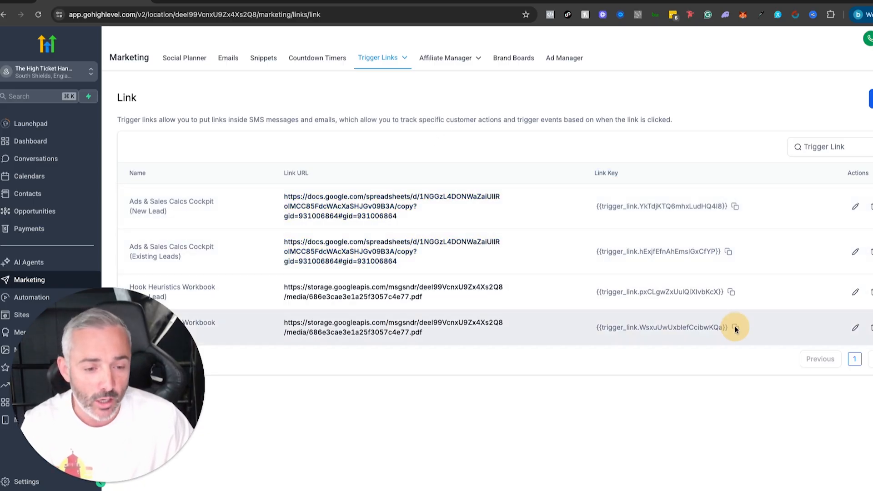
left_click(737, 328)
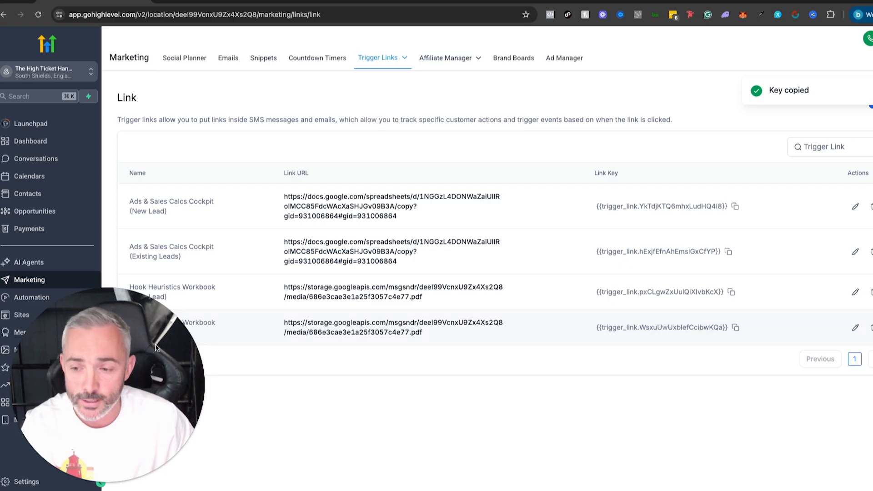
Open the ADS Hook Heuristics Email Delivery FACEBOOK BB workflow from the Emails folder under Lead Magnets, Meta Ads (ADS), Hook Heuristics.
left_click(32, 299)
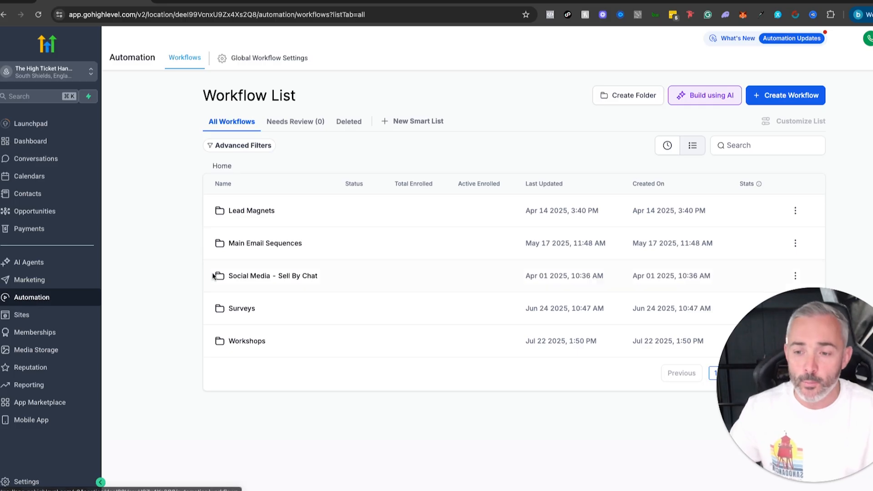
left_click(236, 211)
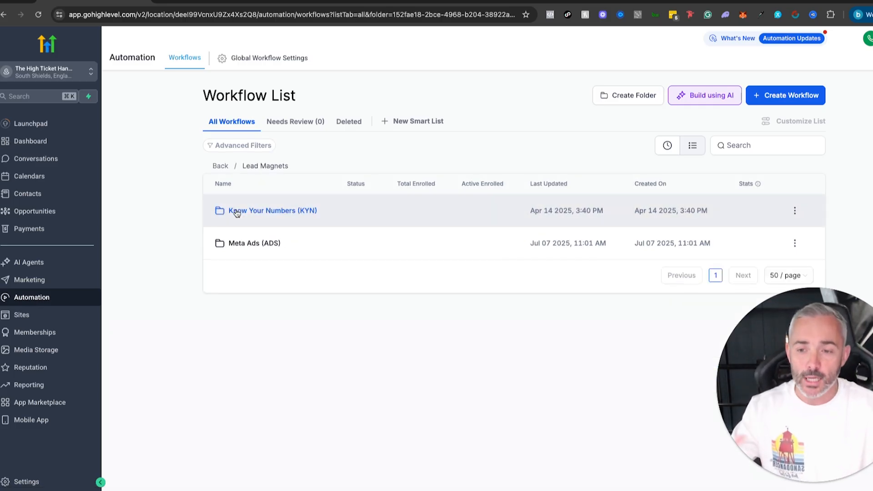
left_click(233, 244)
left_click(235, 212)
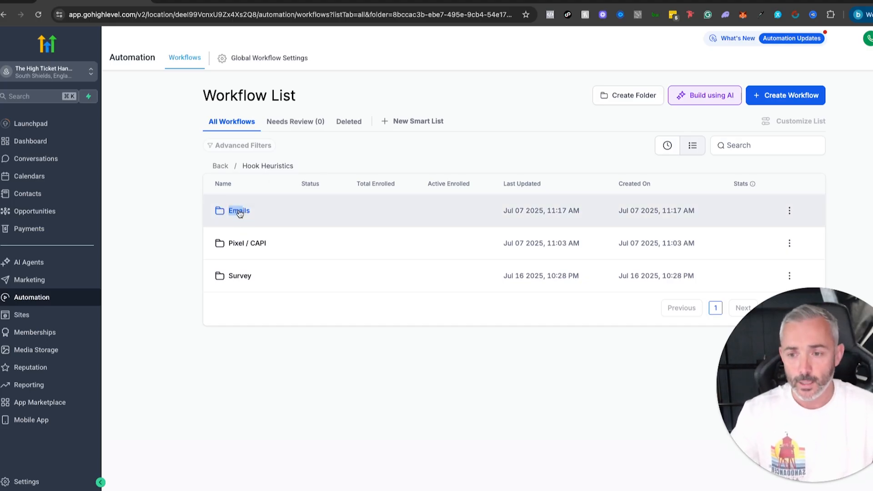
left_click(239, 211)
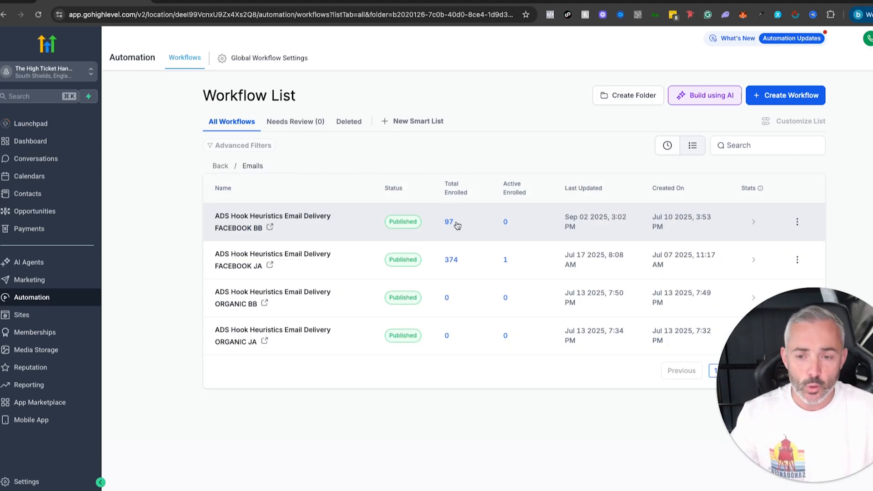
left_click(306, 216)
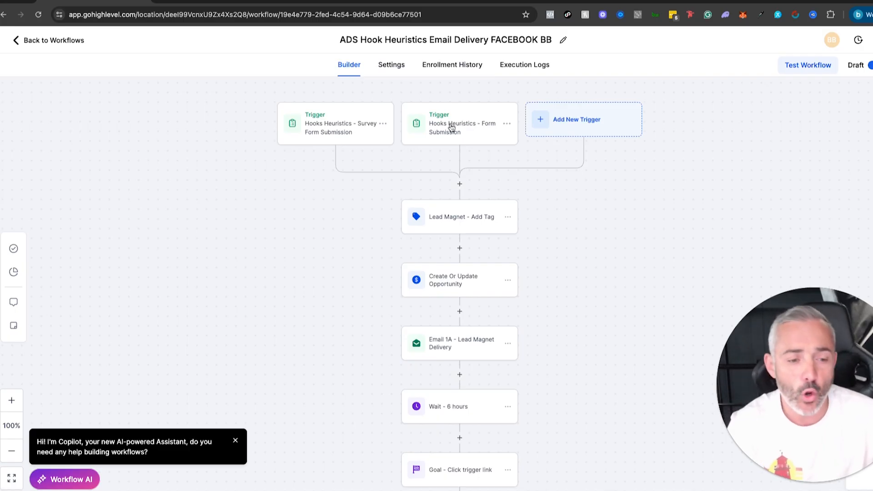
Examine the form filters of both form submission triggers and the full tag list of the Lead Magnet - Add Tag action.
left_click(332, 117)
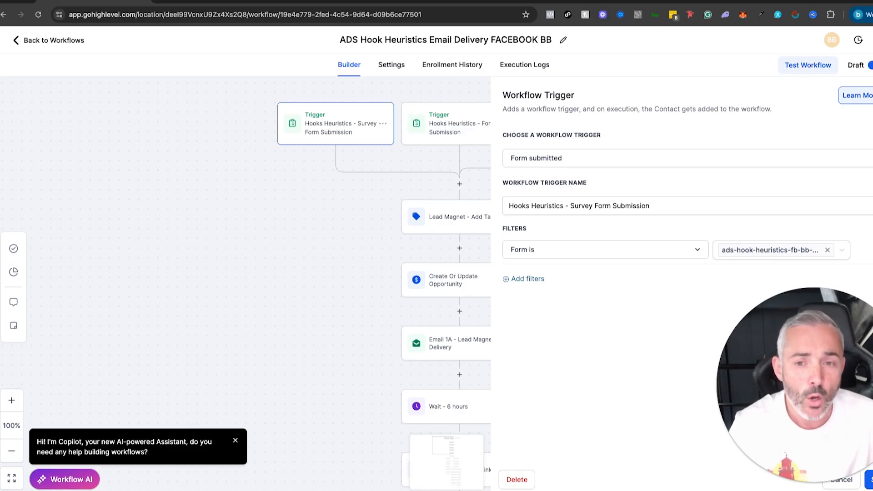
left_click(453, 132)
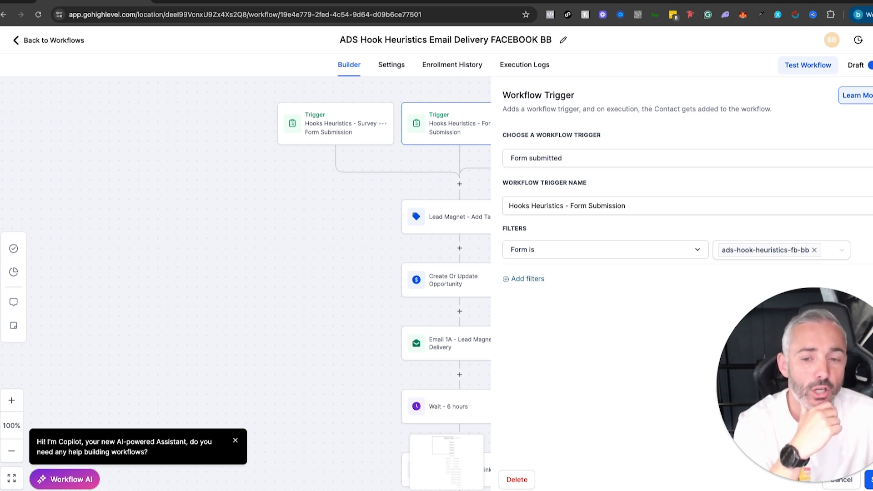
left_click(474, 221)
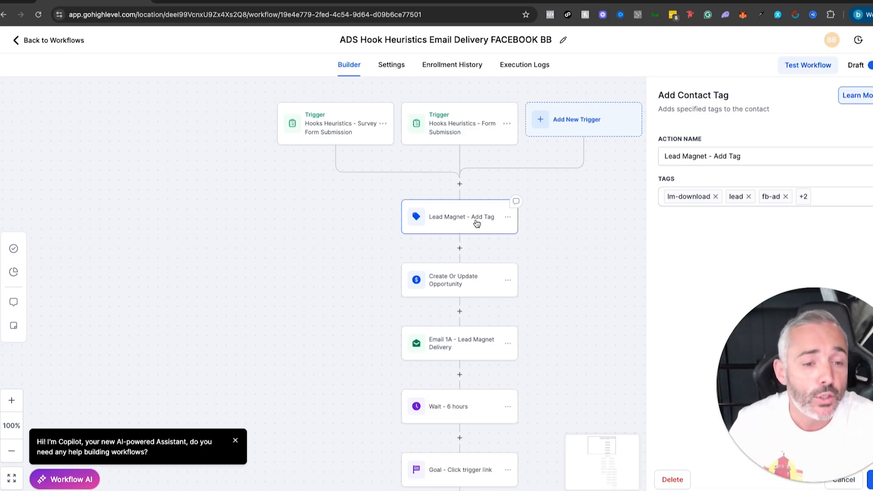
left_click(803, 197)
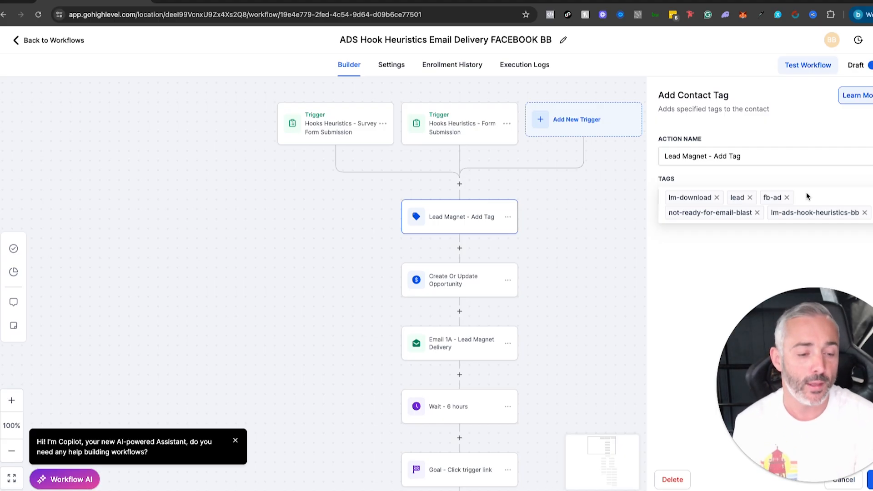
left_click_drag(816, 331, 107, 378)
mouse_move(805, 196)
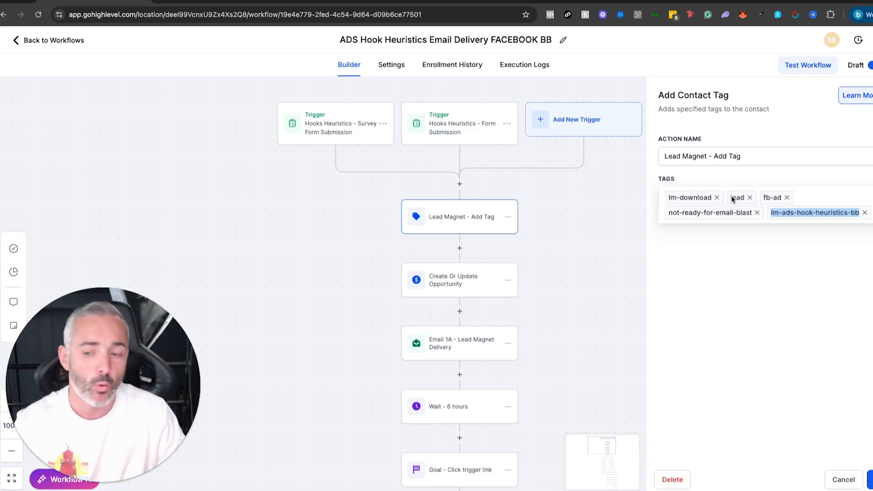
Examine the Create Or Update Opportunity settings and the sender, subject and message of Email 1A - Lead Magnet Delivery.
left_click(475, 280)
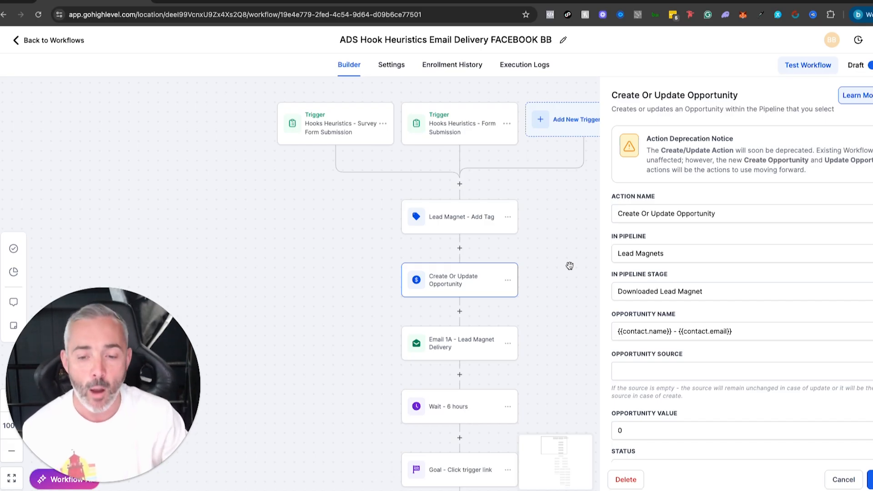
left_click(464, 357)
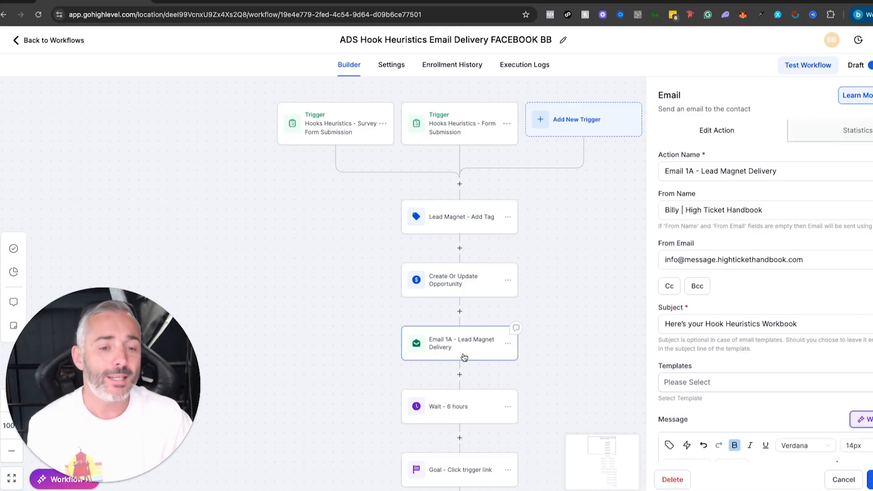
left_click(681, 171)
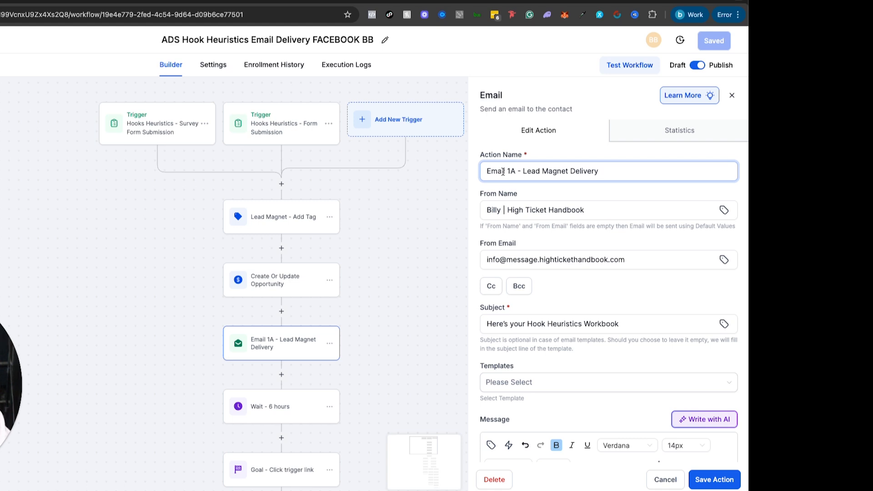
scroll(557, 202, "down", 5)
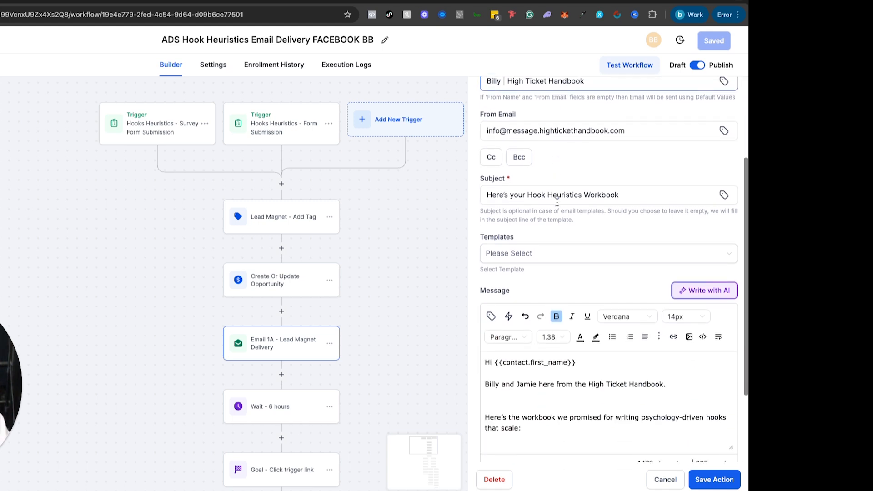
left_click(547, 305)
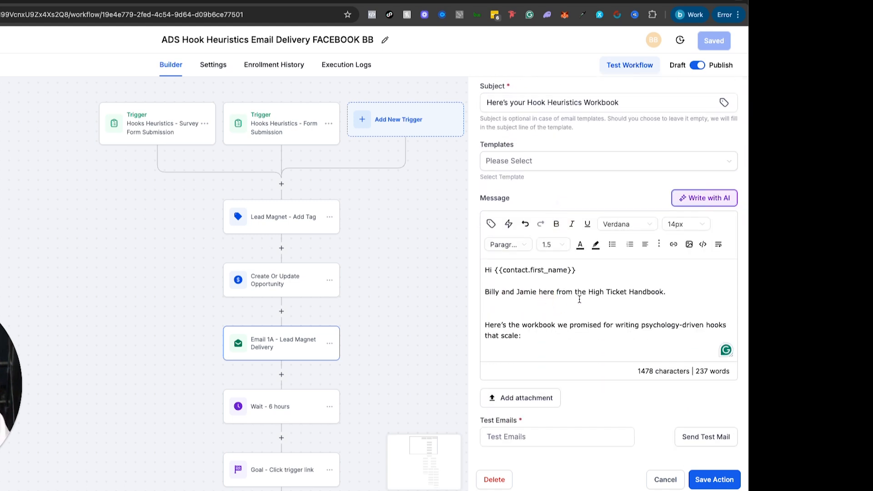
scroll(545, 307, "down", 1)
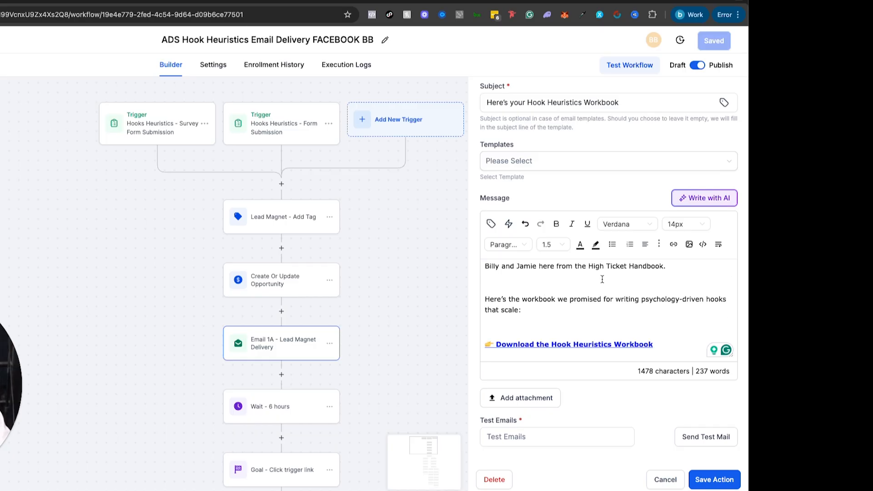
scroll(602, 279, "down", 2)
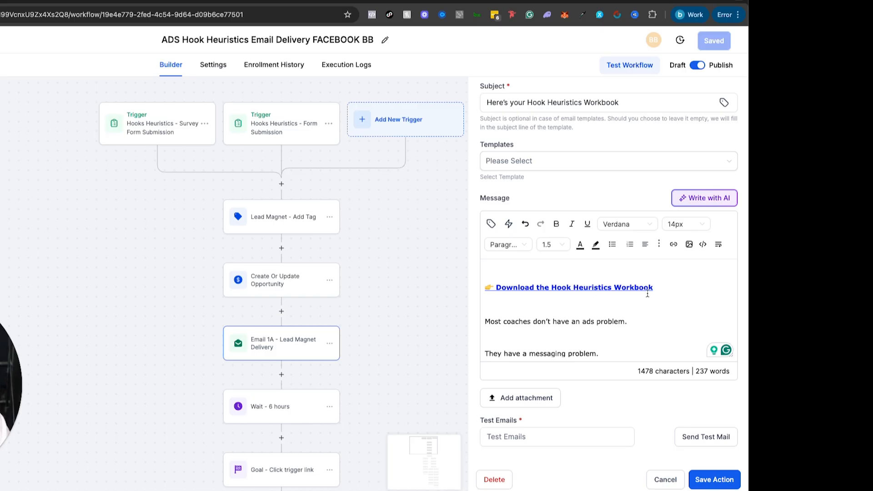
Check the URL embedded in the "Download the Hook Heuristics Workbook" text, then close the link and email settings without saving.
left_click_drag(654, 288, 481, 290)
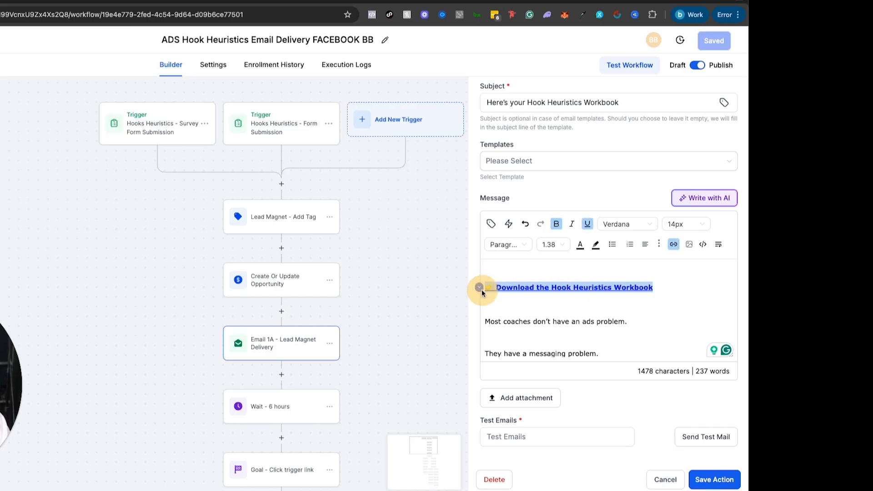
left_click(670, 245)
left_click(194, 222)
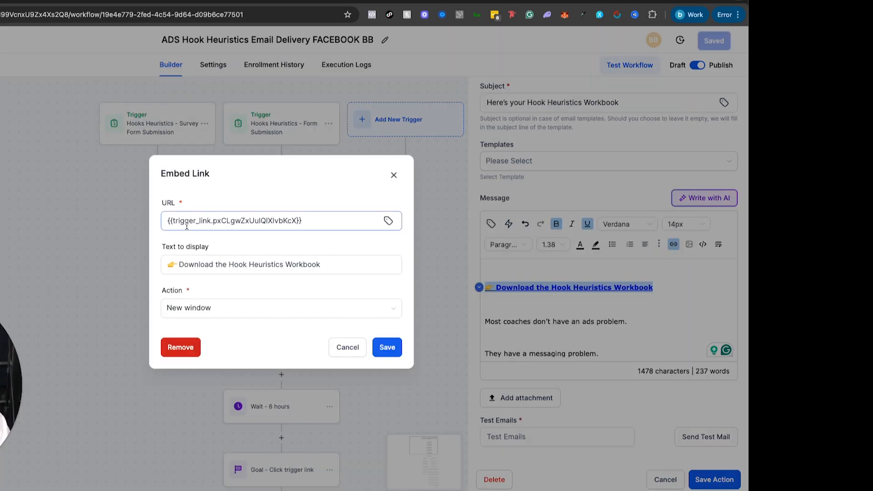
left_click_drag(317, 219, 257, 196)
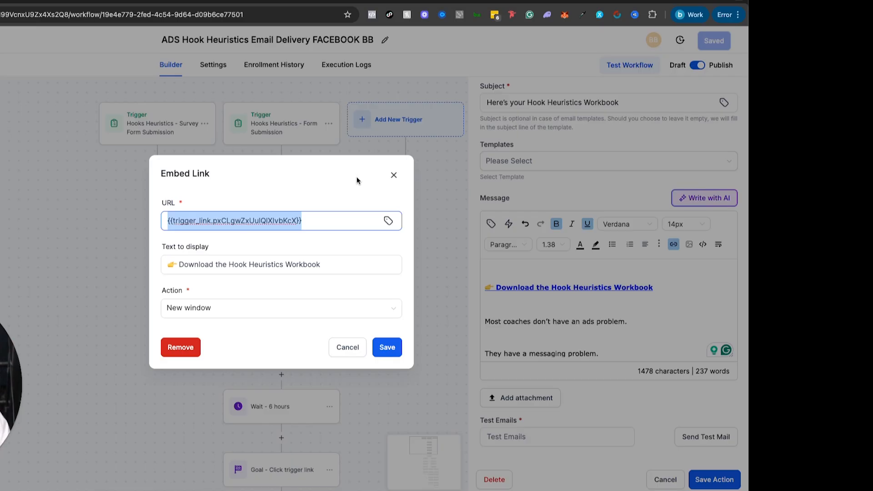
left_click(346, 348)
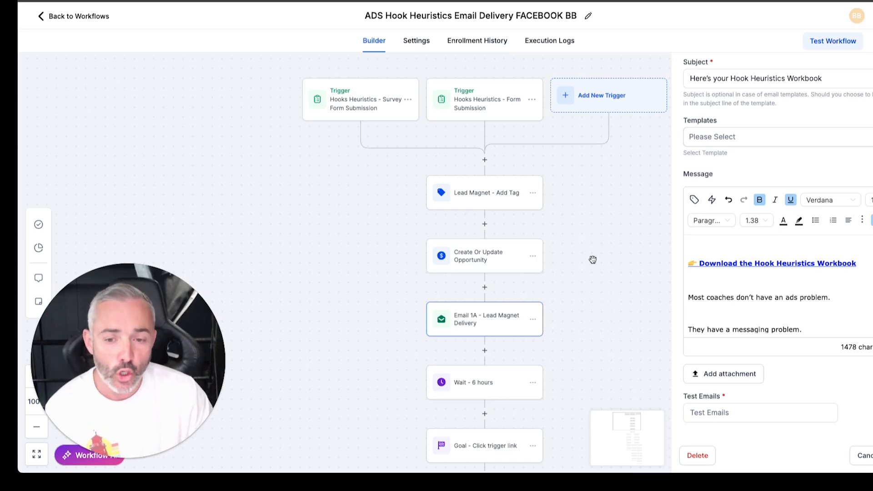
left_click(865, 465)
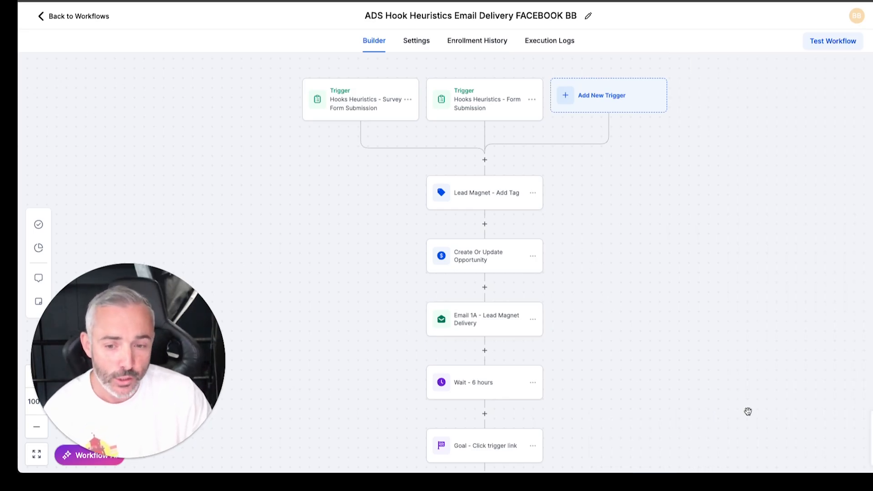
Reopen the Email 1A - Lead Magnet Delivery settings for a brief look and close them without saving.
scroll(500, 259, "down", 1)
left_click(472, 291)
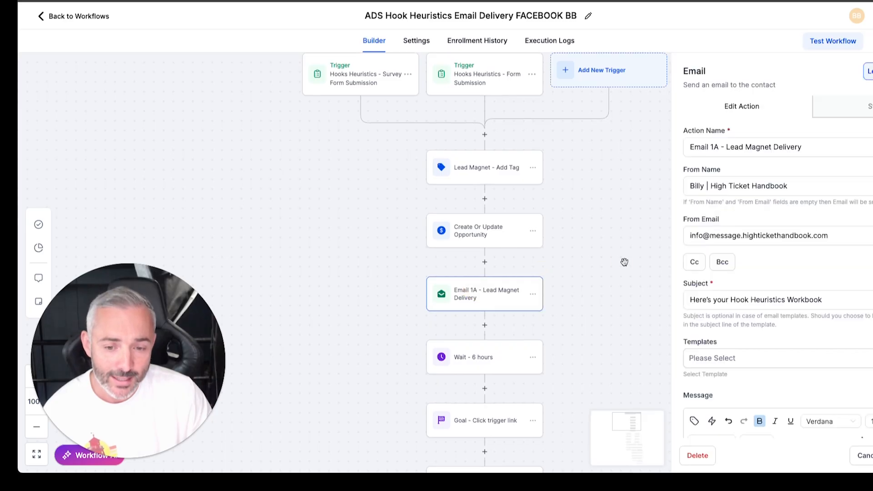
left_click(865, 456)
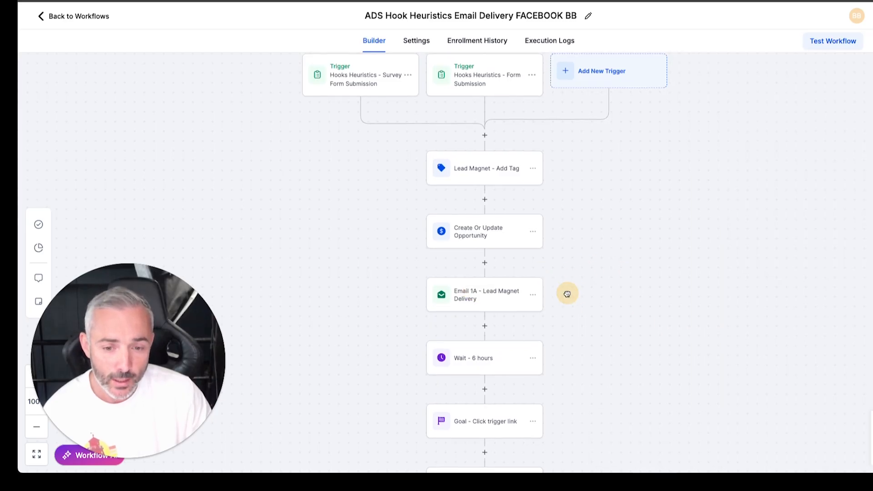
Examine the delay settings of the Wait - 6 hours action that follows Email 1A, then close them without saving.
scroll(566, 293, "up", 3)
scroll(460, 264, "down", 5)
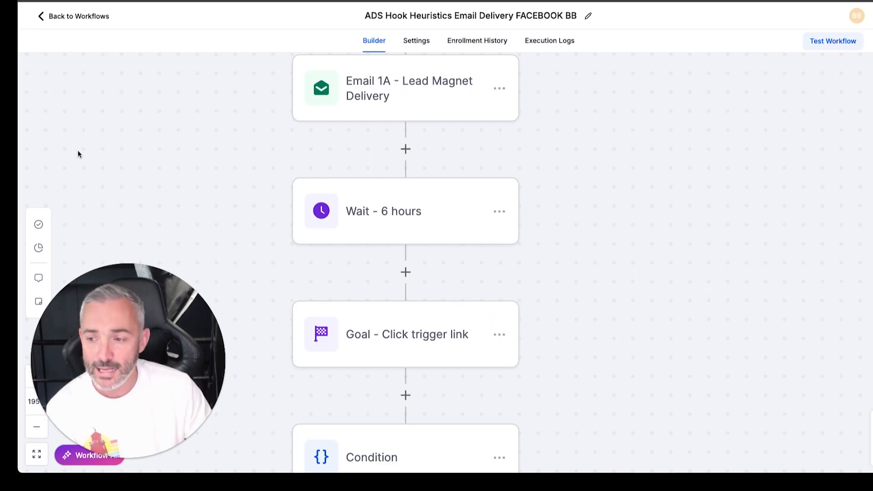
scroll(90, 160, "down", 3)
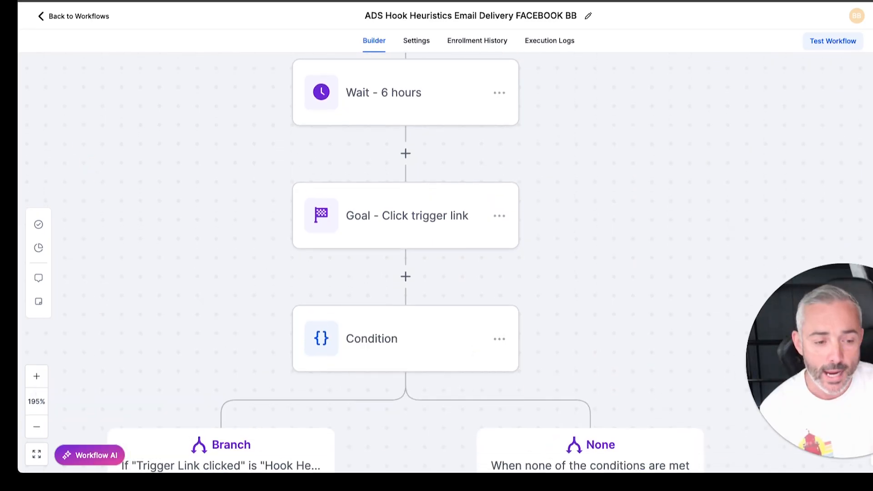
left_click(35, 428)
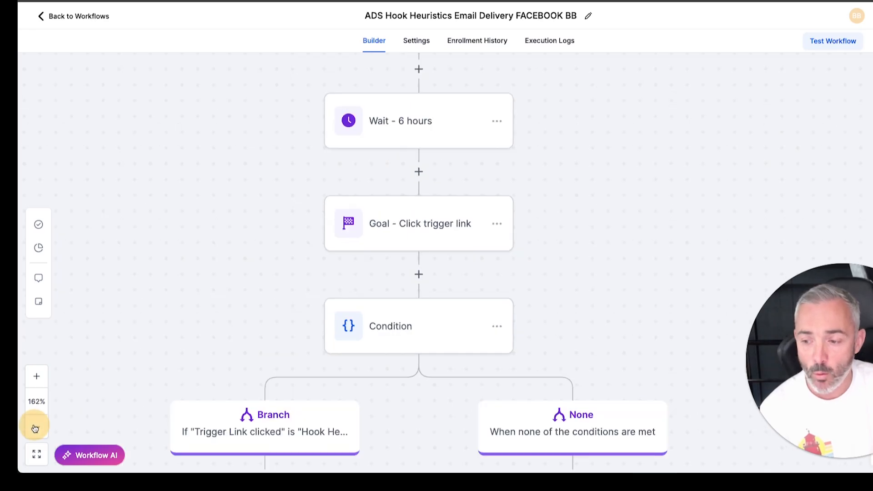
left_click(35, 428)
left_click(35, 428)
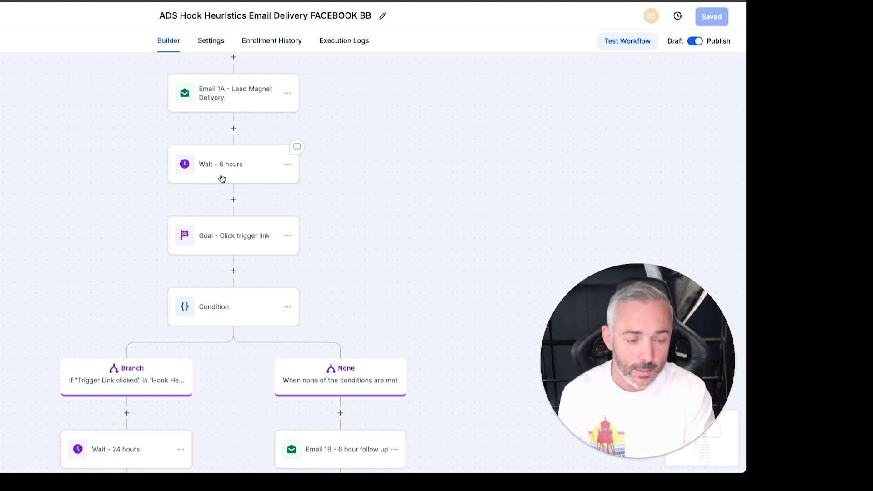
left_click(222, 179)
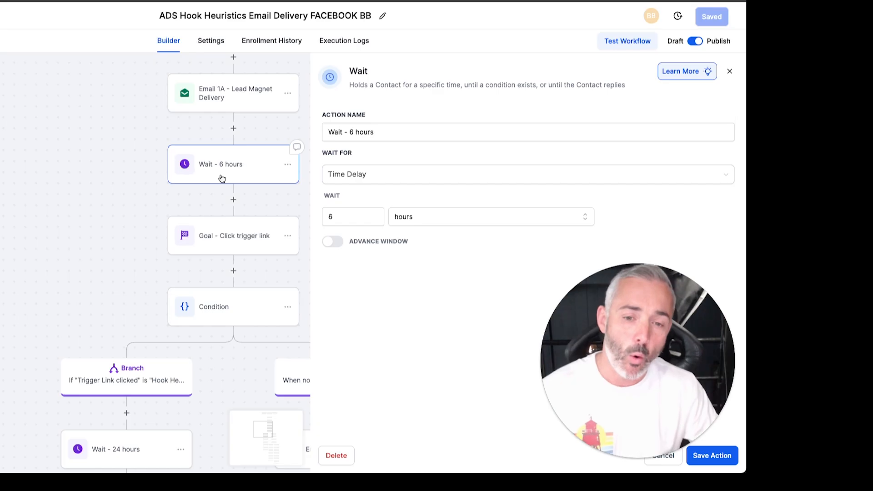
left_click(671, 459)
Examine the Goal - Click trigger link action, including its action name and the available goal types.
left_click(218, 245)
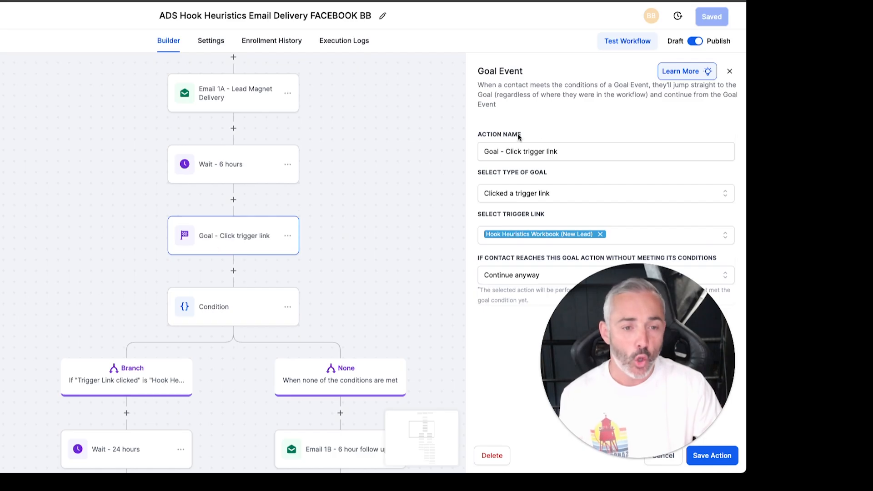
left_click(568, 151)
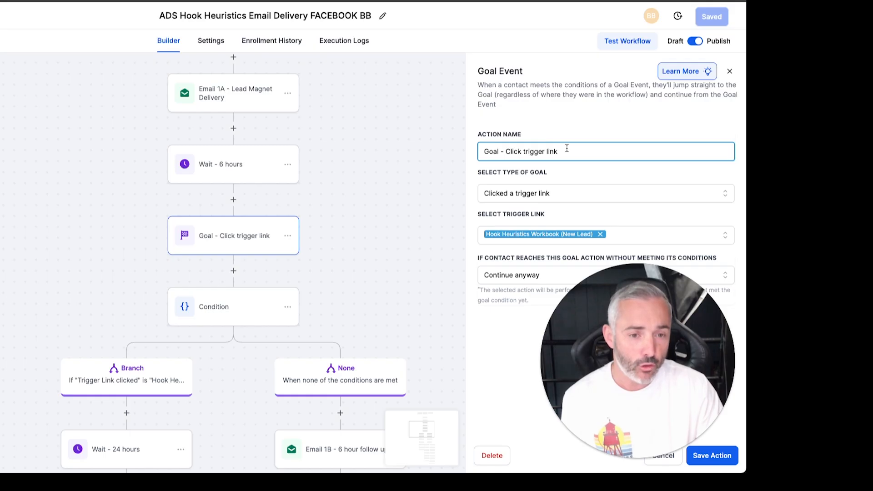
left_click_drag(558, 151, 489, 151)
left_click(558, 197)
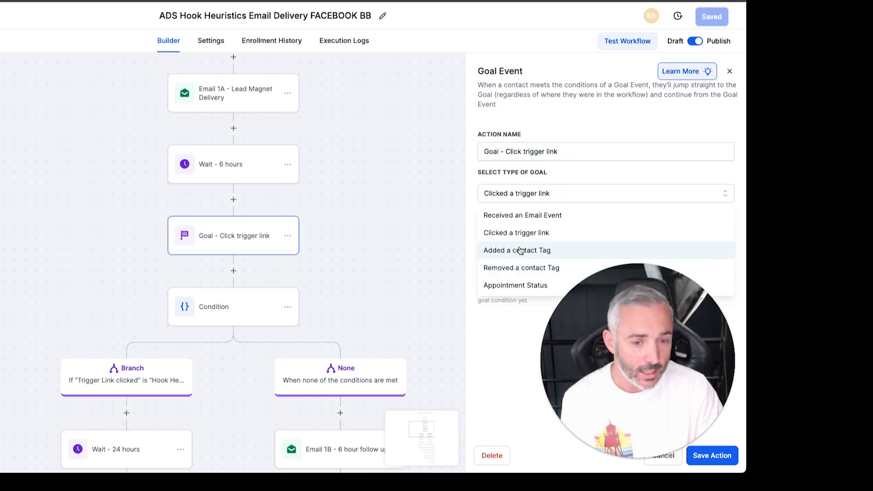
left_click(568, 169)
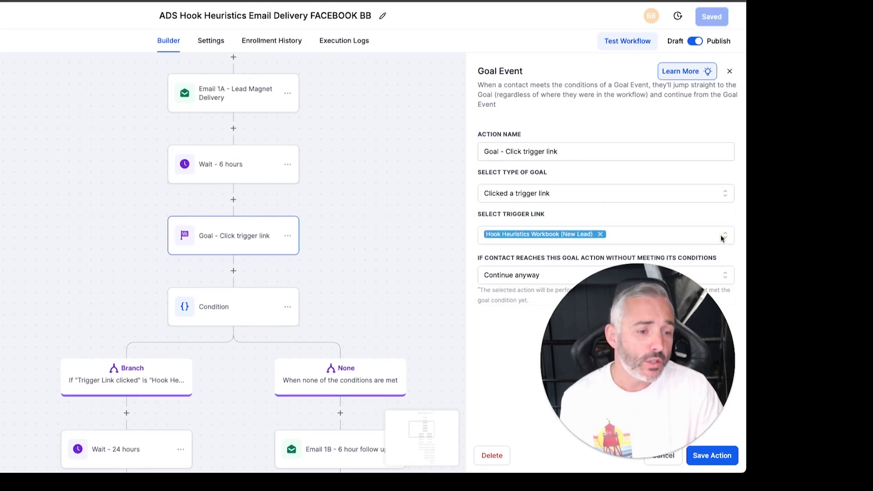
Check which trigger links the goal event can use, then close the goal settings without saving.
left_click(721, 234)
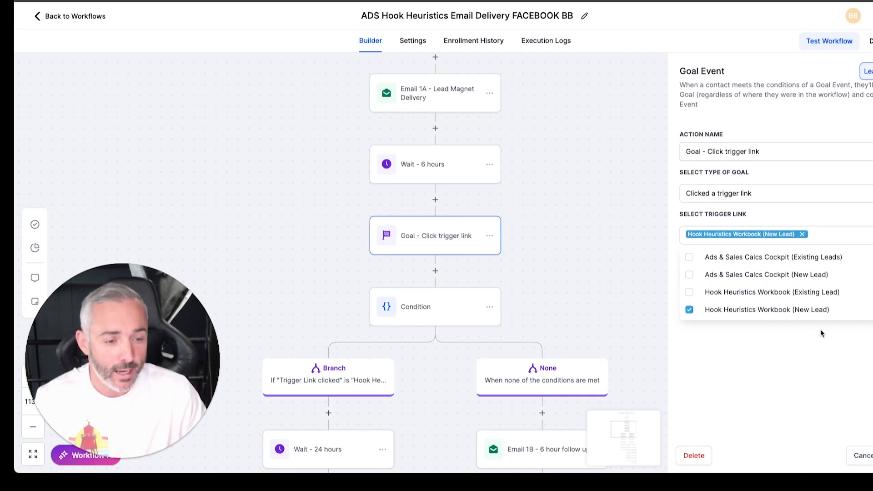
left_click(863, 456)
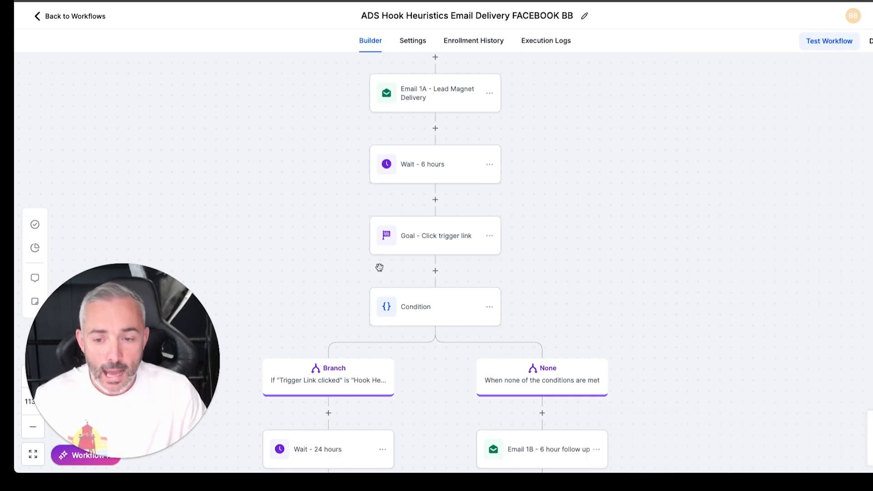
left_click(390, 236)
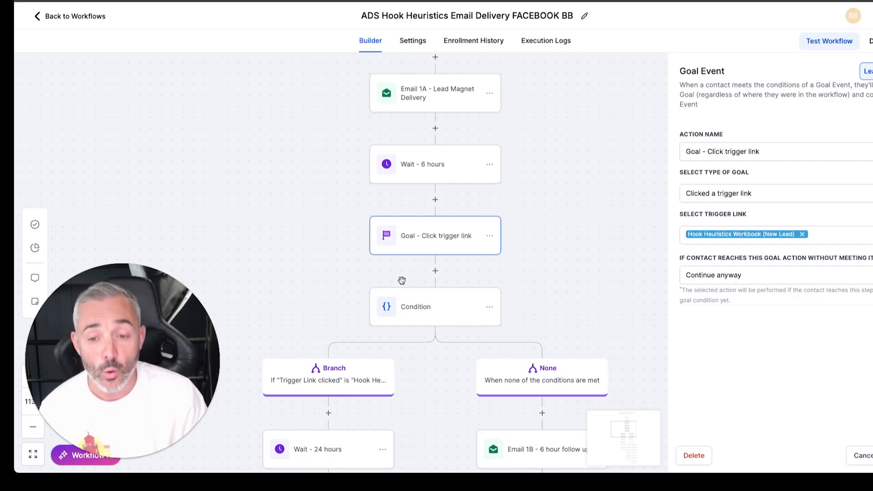
left_click(866, 456)
Examine the branch rules of the Condition directly below the goal event, then close it without saving.
left_click(421, 303)
scroll(615, 275, "down", 2)
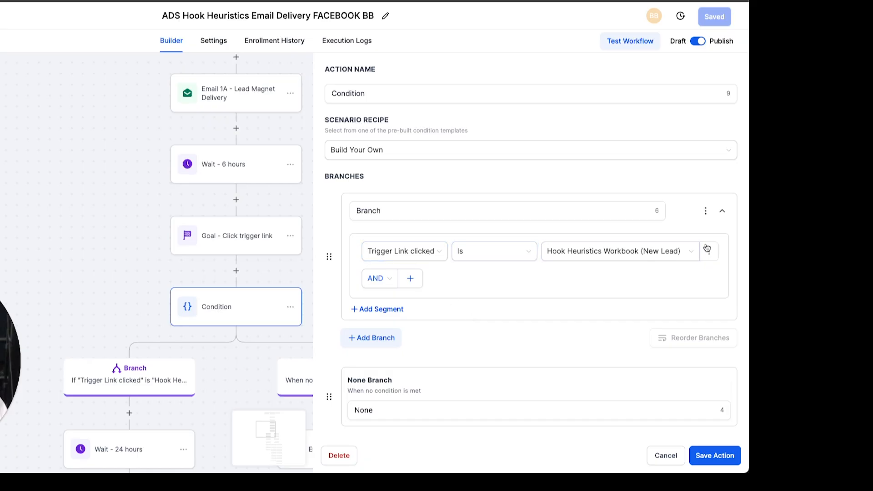
left_click(666, 452)
Review the subject and message of Email 2 - Hook Heuristics Lead Magnet in the trigger-link-clicked branch, then close it without saving.
scroll(505, 272, "down", 1)
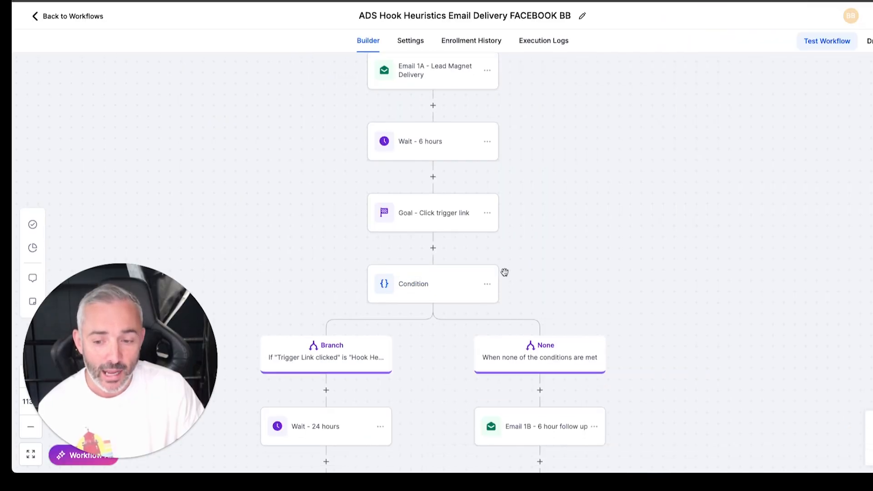
scroll(505, 272, "down", 5)
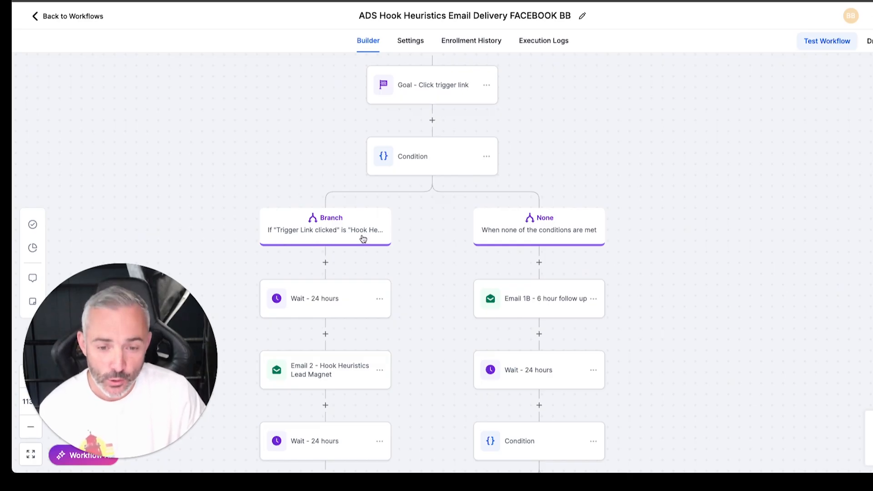
scroll(361, 237, "down", 1)
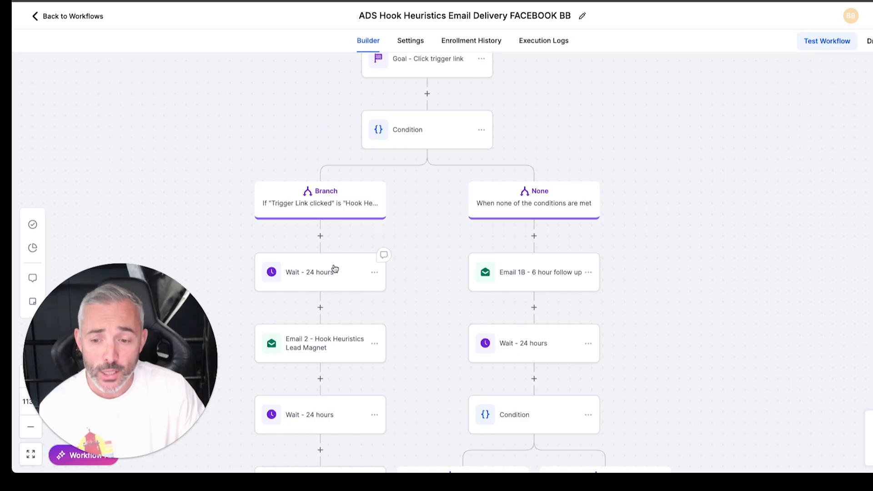
left_click(324, 347)
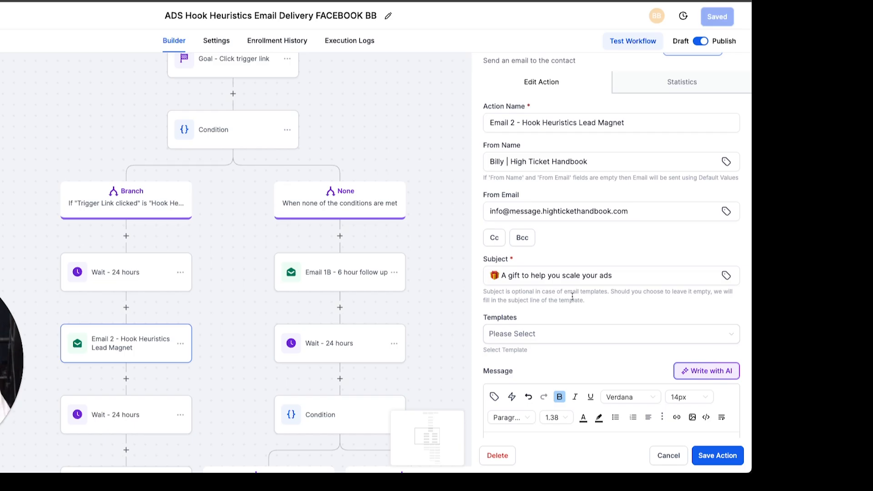
scroll(567, 288, "down", 5)
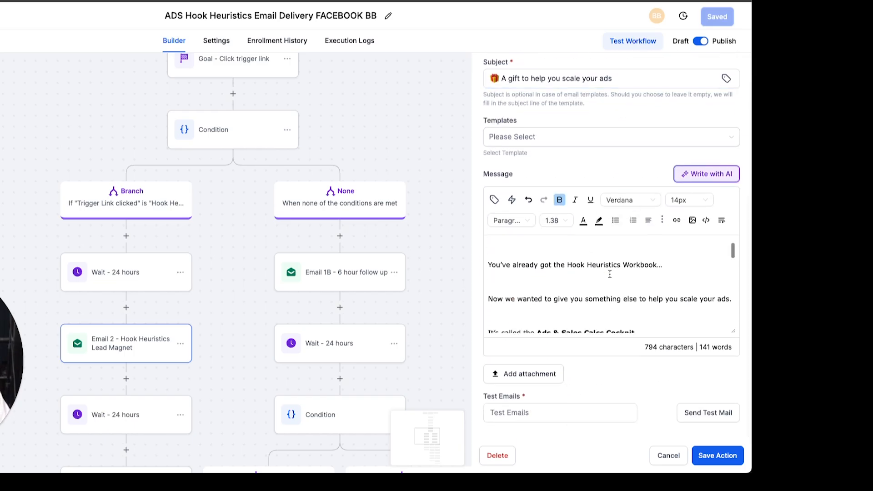
scroll(610, 274, "down", 1)
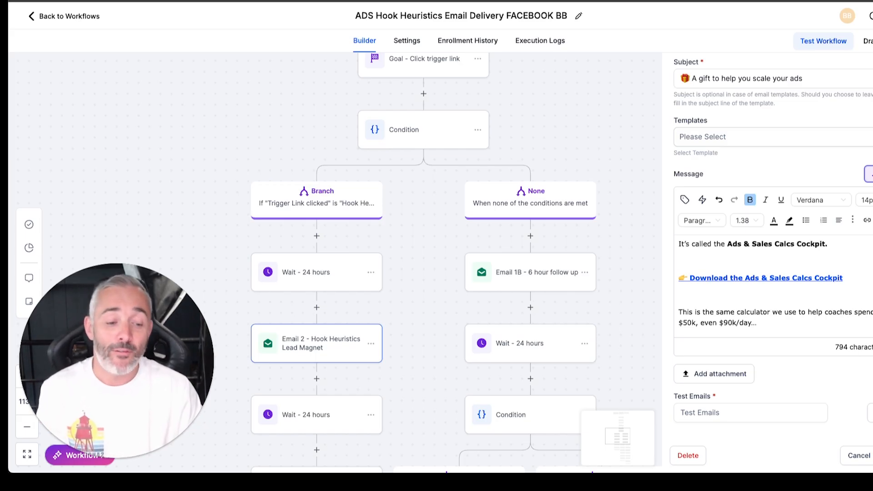
left_click(846, 455)
Open Email 1B - 6 hour follow up in the None branch and review its subject and opening message.
scroll(378, 118, "up", 1)
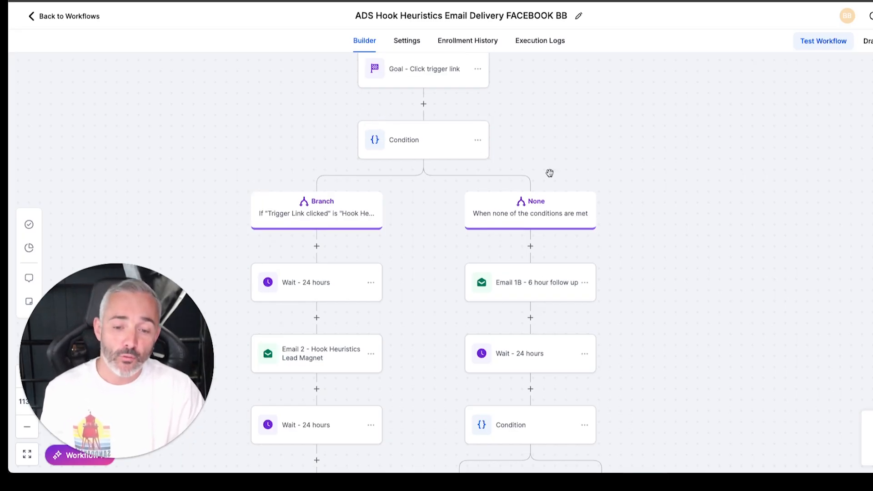
scroll(550, 173, "down", 1)
left_click(545, 253)
scroll(735, 268, "down", 3)
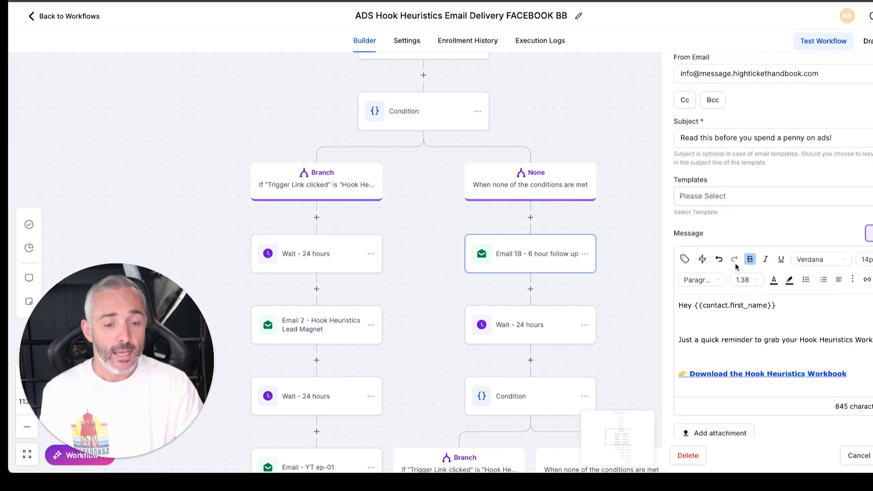
scroll(735, 268, "down", 2)
scroll(755, 266, "down", 1)
scroll(755, 266, "up", 1)
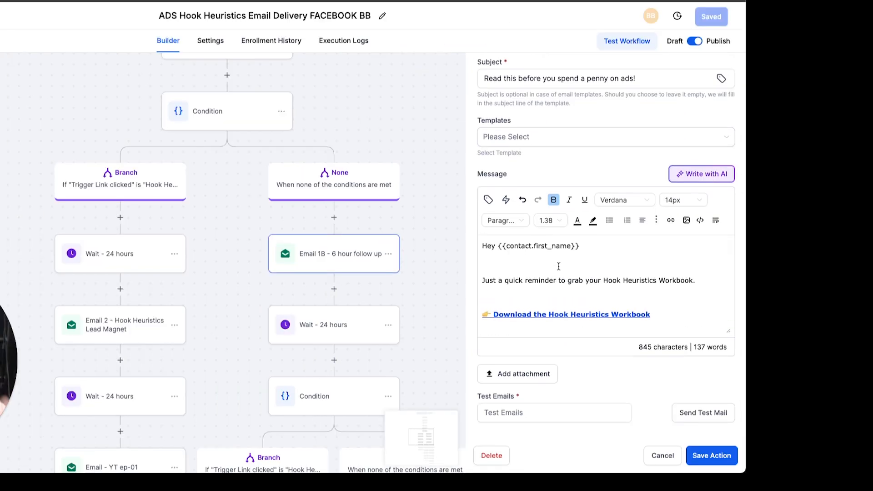
Read the rest of the Email 1B message through to its sign-off, then close the email without saving.
scroll(559, 267, "down", 1)
scroll(574, 272, "down", 1)
scroll(575, 272, "down", 2)
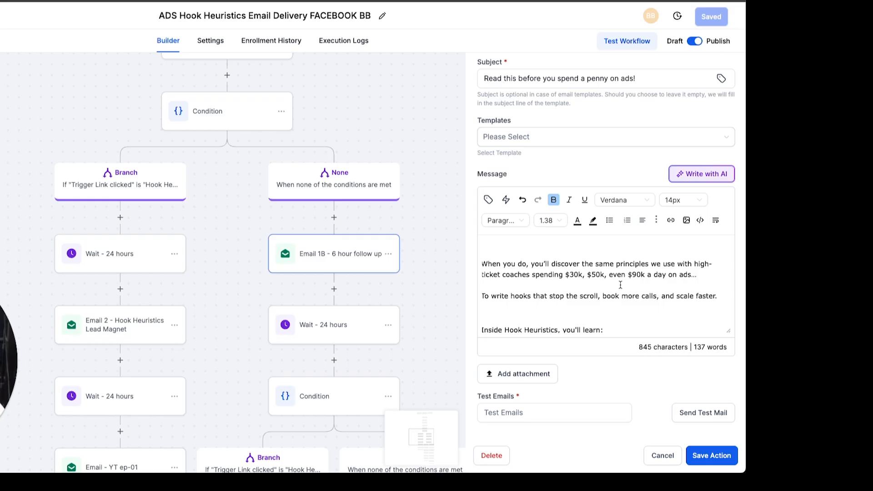
scroll(620, 285, "down", 2)
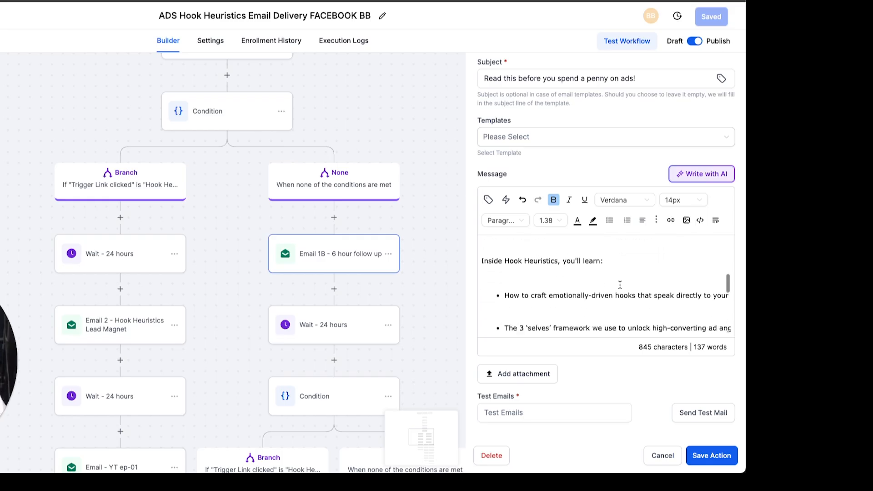
left_click_drag(483, 248, 588, 280)
left_click(591, 275)
scroll(592, 272, "down", 7)
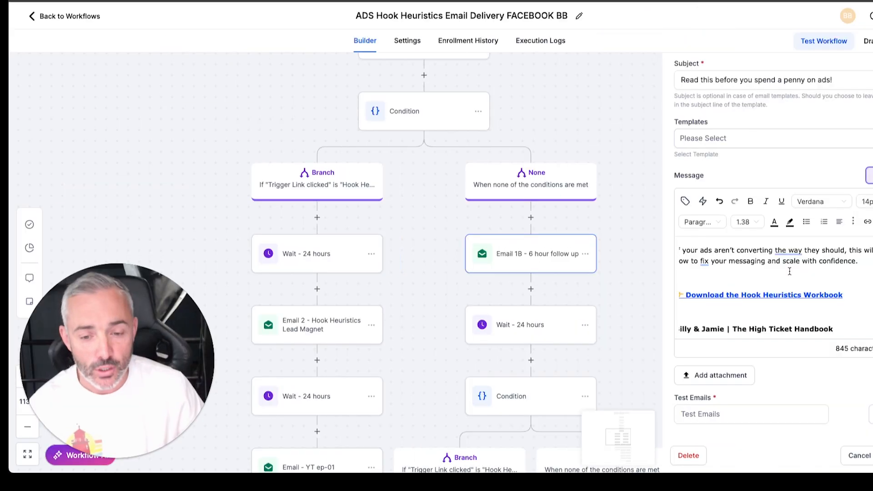
left_click(663, 455)
Examine the branch rules of the second Condition, after the 24-hour wait below Email 1B, and close it without saving.
scroll(662, 273, "down", 3)
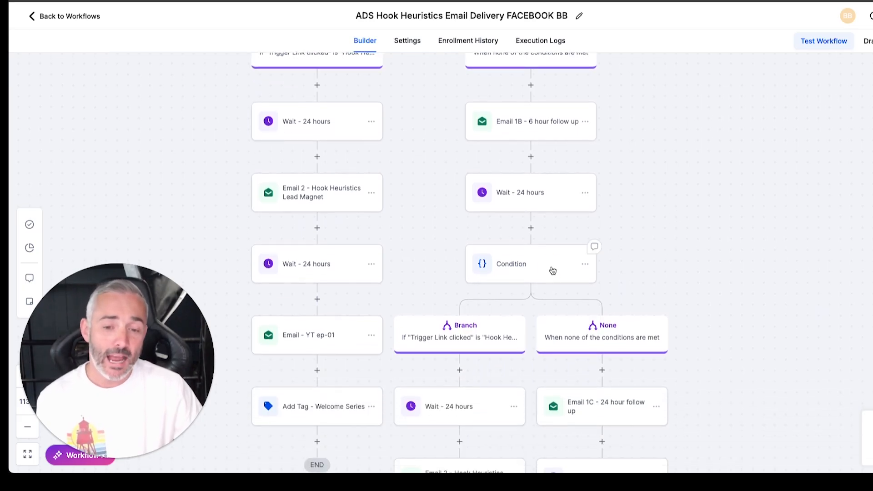
left_click(552, 271)
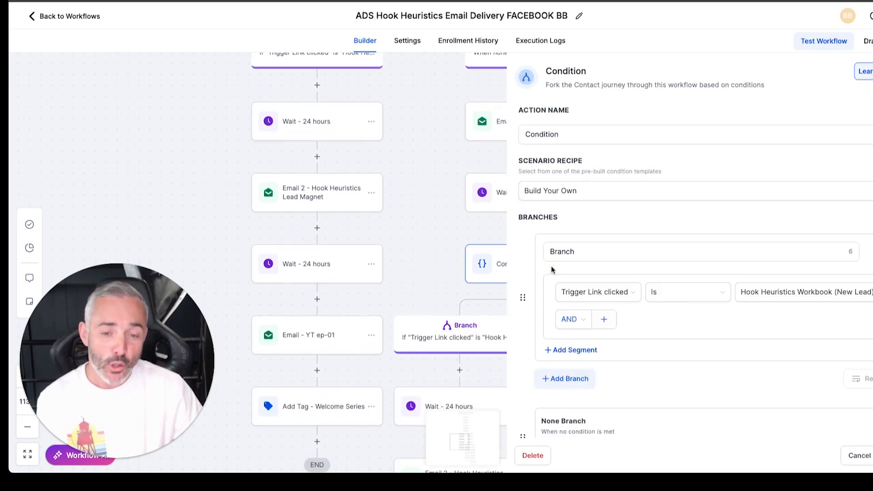
left_click(870, 464)
left_click(522, 271)
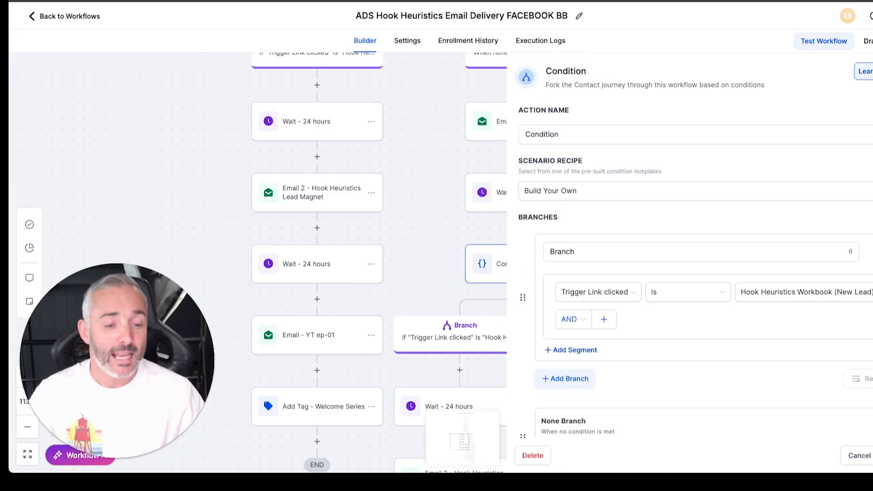
left_click(860, 463)
Review the subject and message of Email 1C - 24 hour follow up, close it without saving, and view the workflow's final actions.
scroll(803, 401, "down", 5)
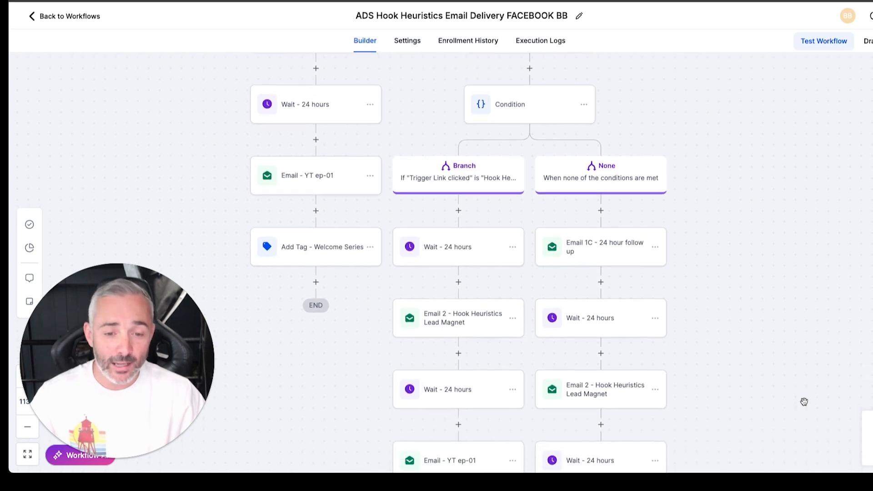
scroll(804, 401, "down", 2)
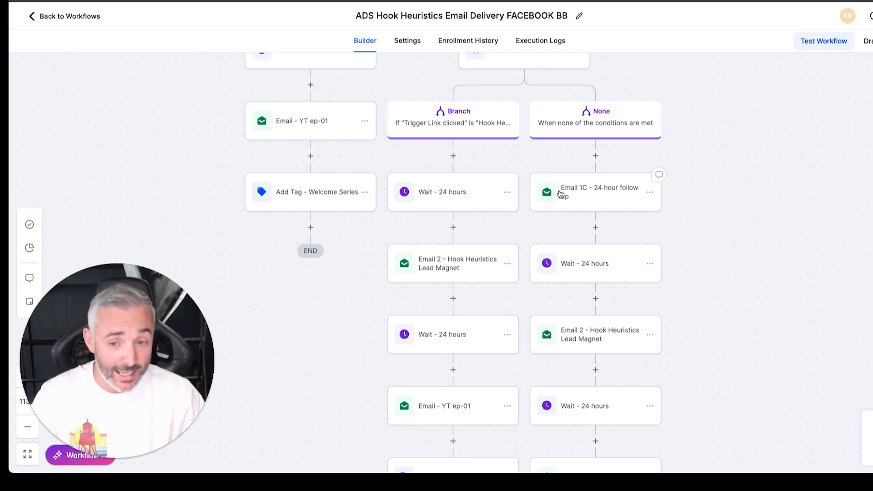
left_click(580, 192)
scroll(737, 257, "down", 5)
scroll(780, 286, "down", 3)
scroll(780, 286, "down", 5)
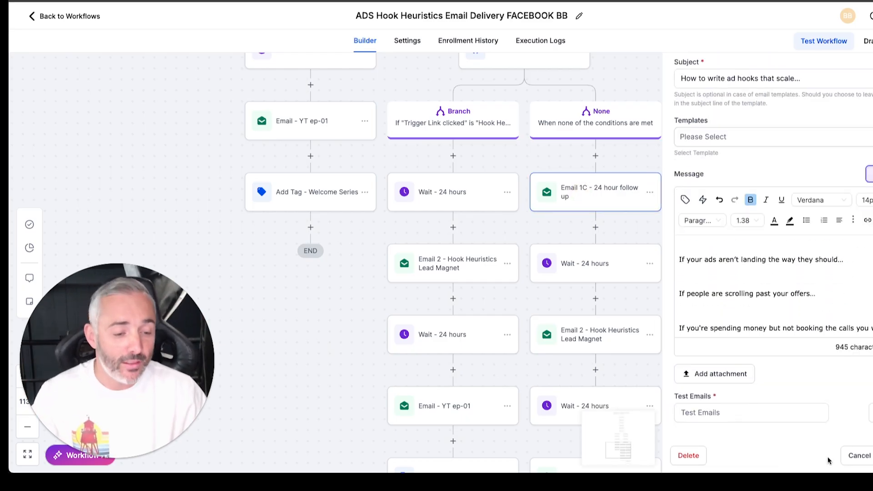
left_click(854, 456)
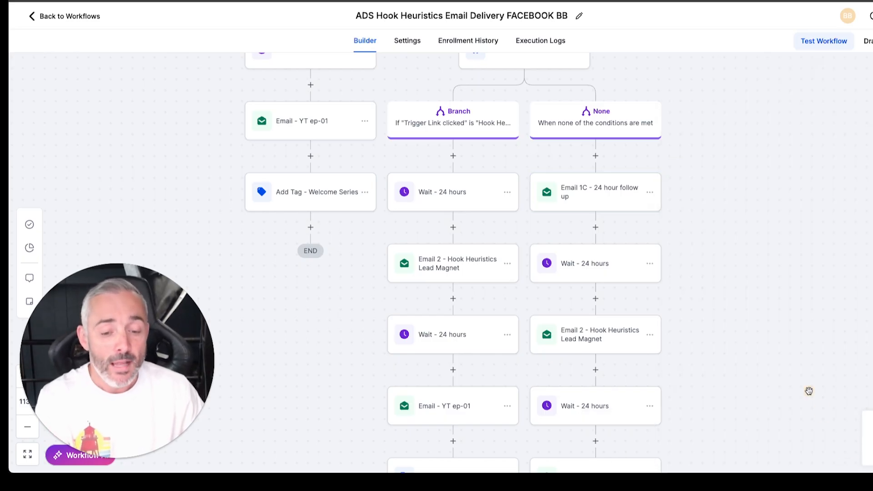
scroll(758, 326, "down", 8)
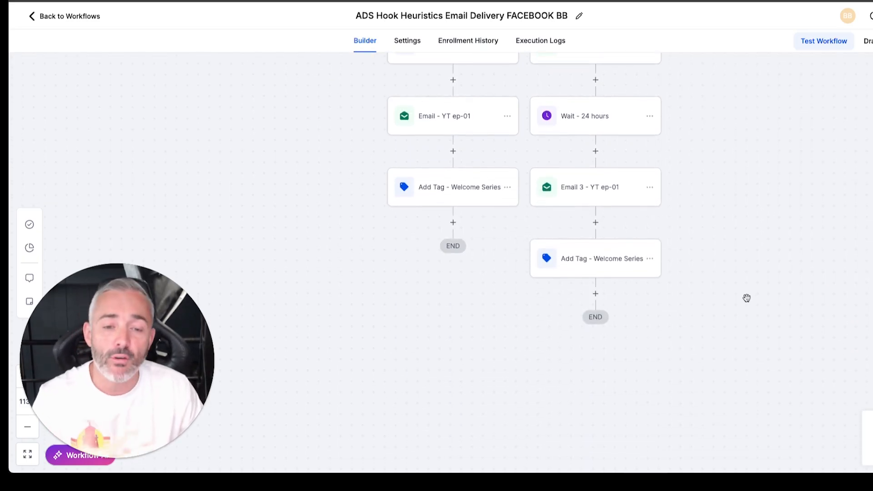
Open Email 2 - Hook Heuristics Lead Magnet in the first Condition's clicked-link branch, check its subject, and close it without saving.
scroll(749, 294, "up", 3)
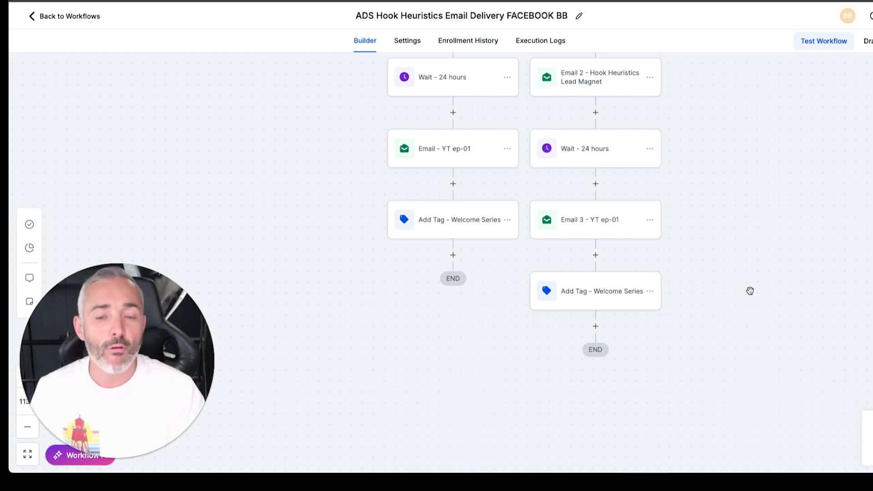
scroll(746, 290, "up", 20)
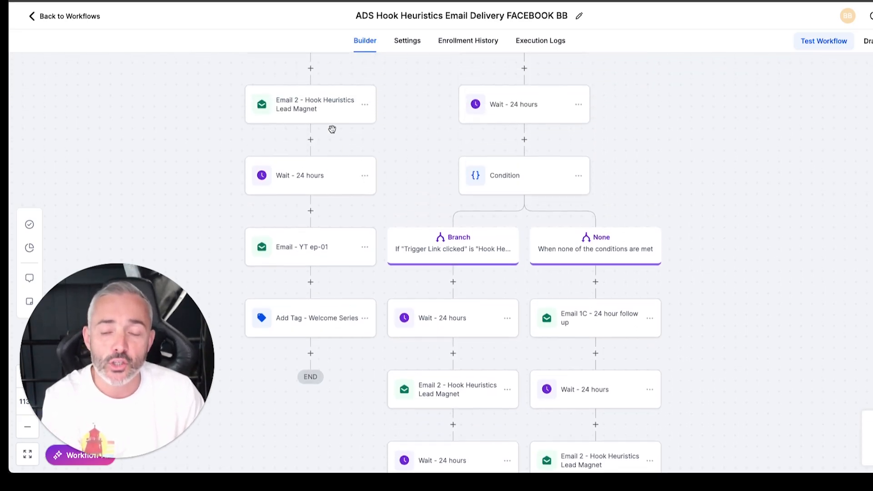
scroll(301, 100, "up", 2)
scroll(301, 101, "up", 1)
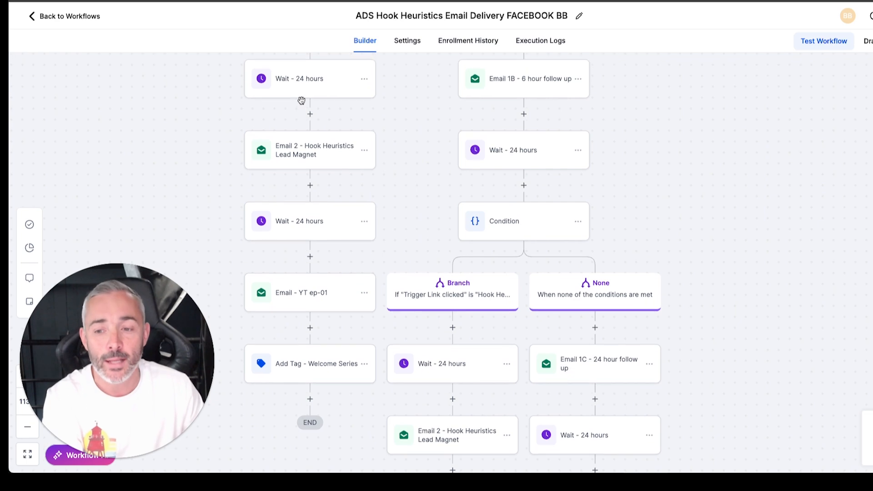
left_click(318, 154)
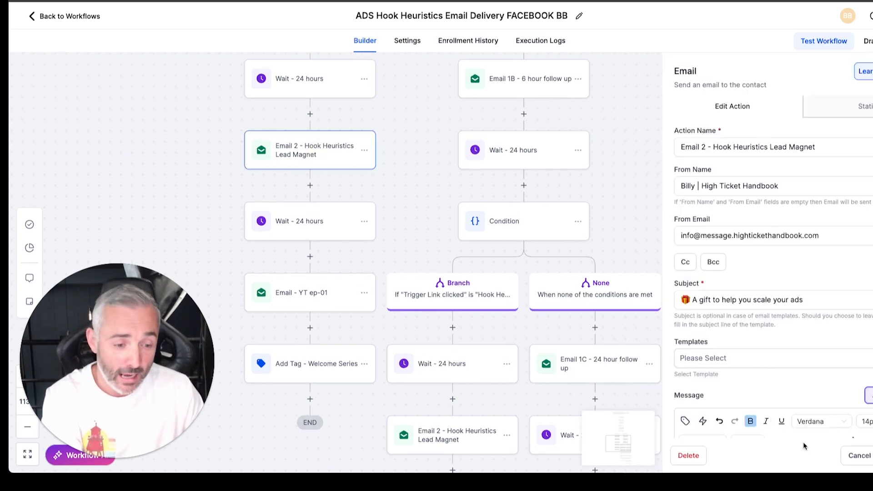
left_click(850, 454)
Review the Email - YT ep-01 action that follows the 24-hour wait in the same branch, and close it without saving.
scroll(381, 245, "down", 1)
scroll(380, 244, "down", 1)
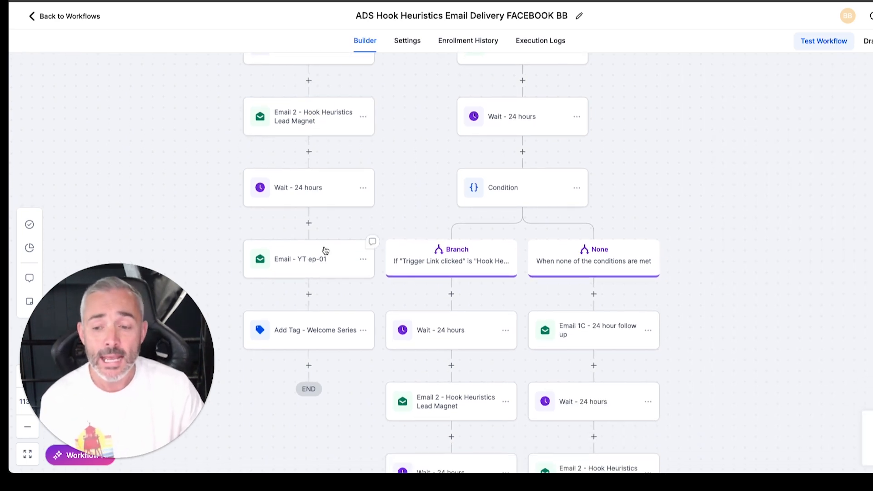
left_click(314, 254)
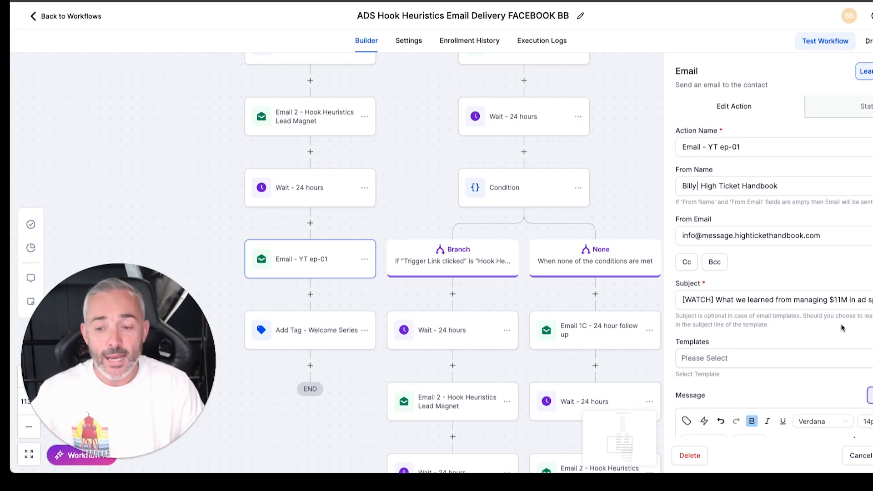
scroll(842, 331, "down", 1)
left_click(857, 455)
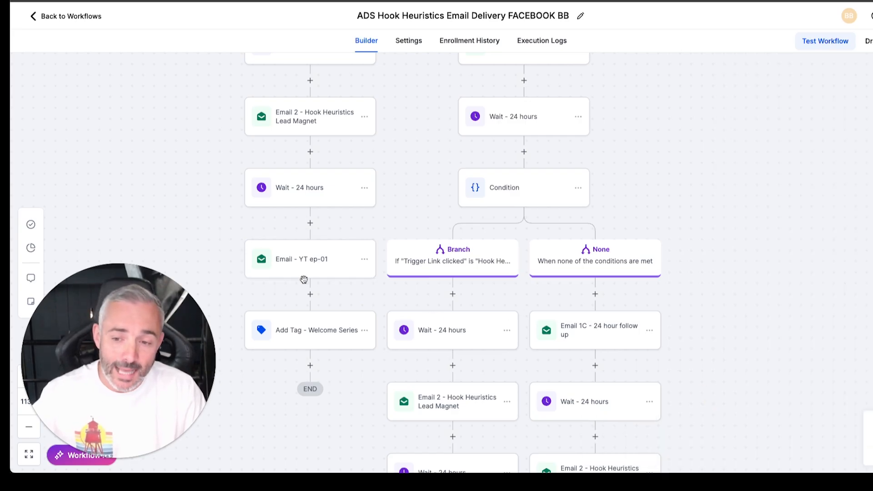
Inspect the Add Tag - Welcome Series actions ending the branches, close them without saving, and return to the workflow's opening actions.
left_click(310, 340)
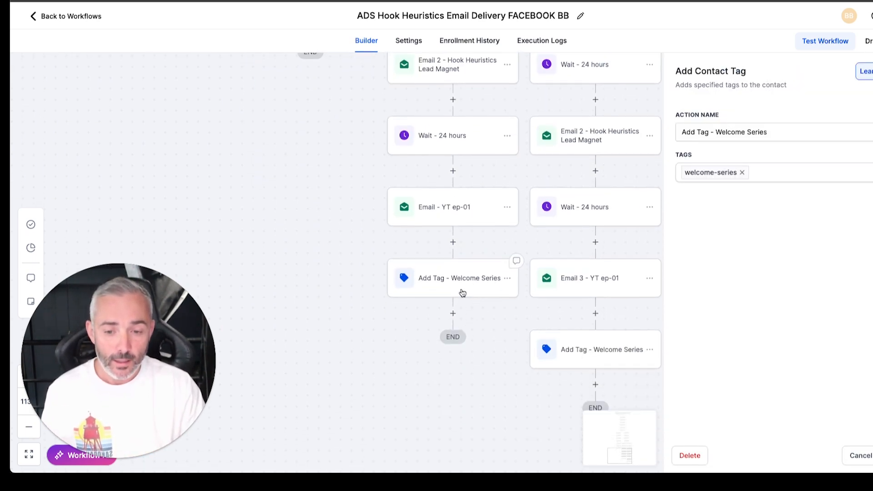
left_click(557, 294)
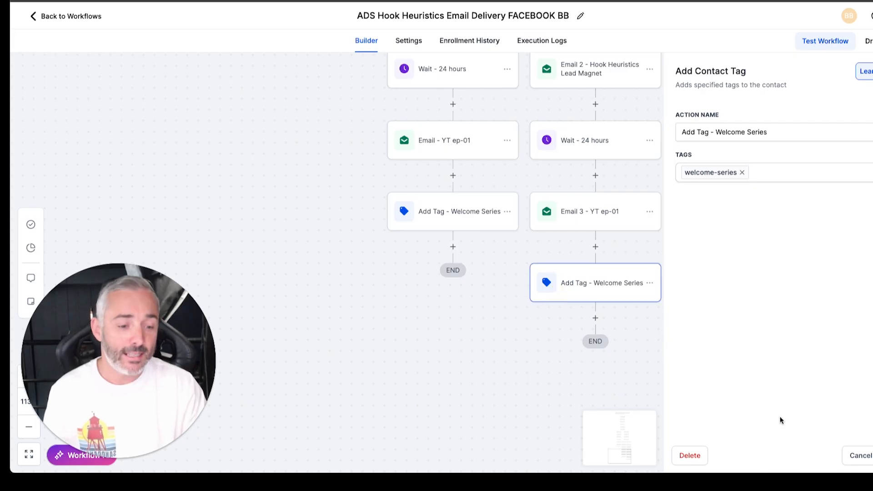
left_click(861, 455)
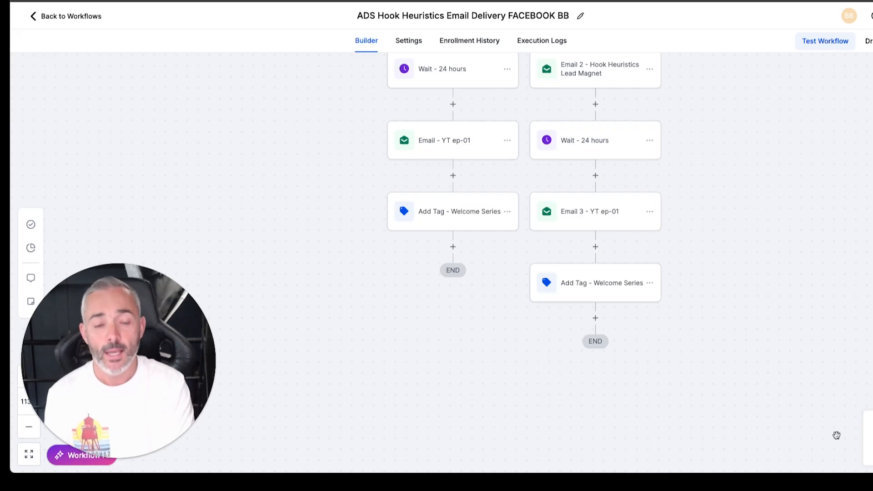
scroll(697, 334, "up", 7)
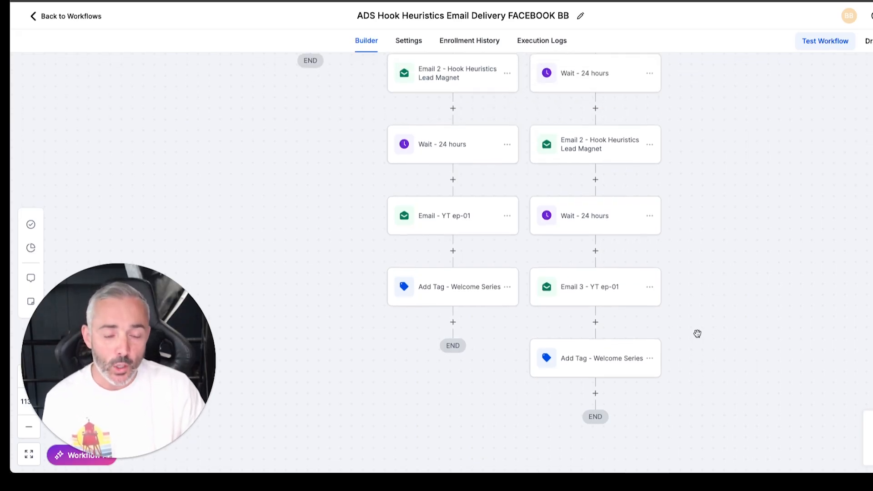
scroll(698, 334, "up", 15)
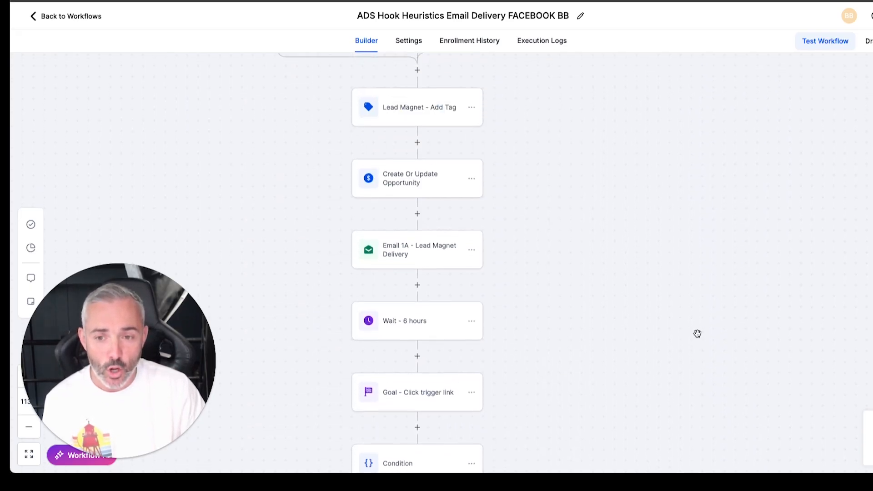